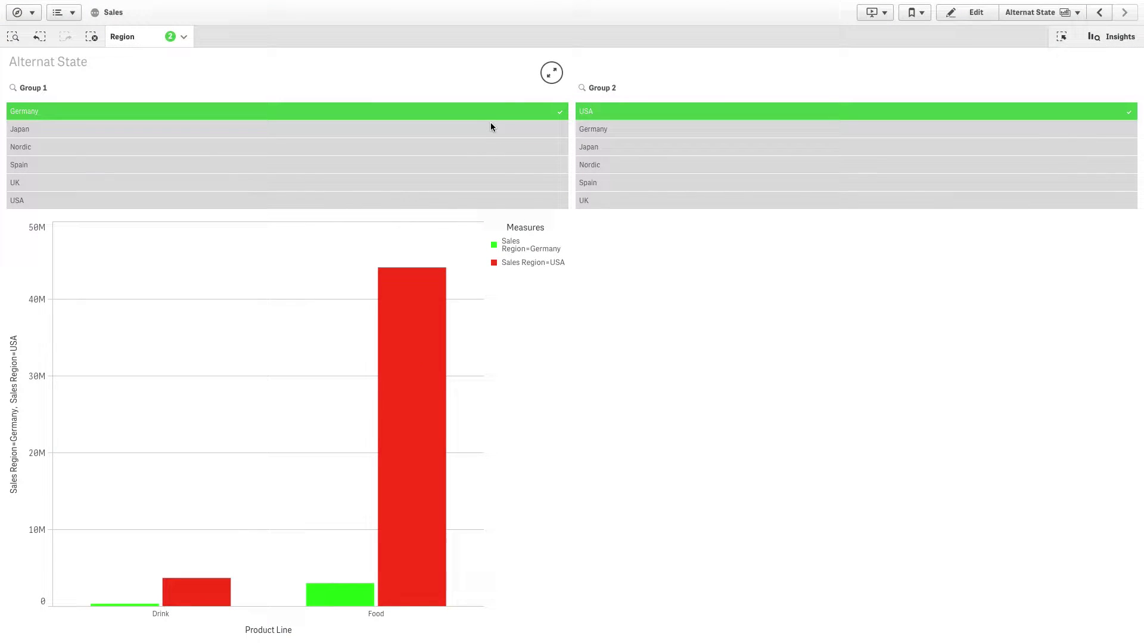
# - In the Group 1 filter, replace Germany with UK
pyautogui.click(491, 120)
pyautogui.click(547, 80)
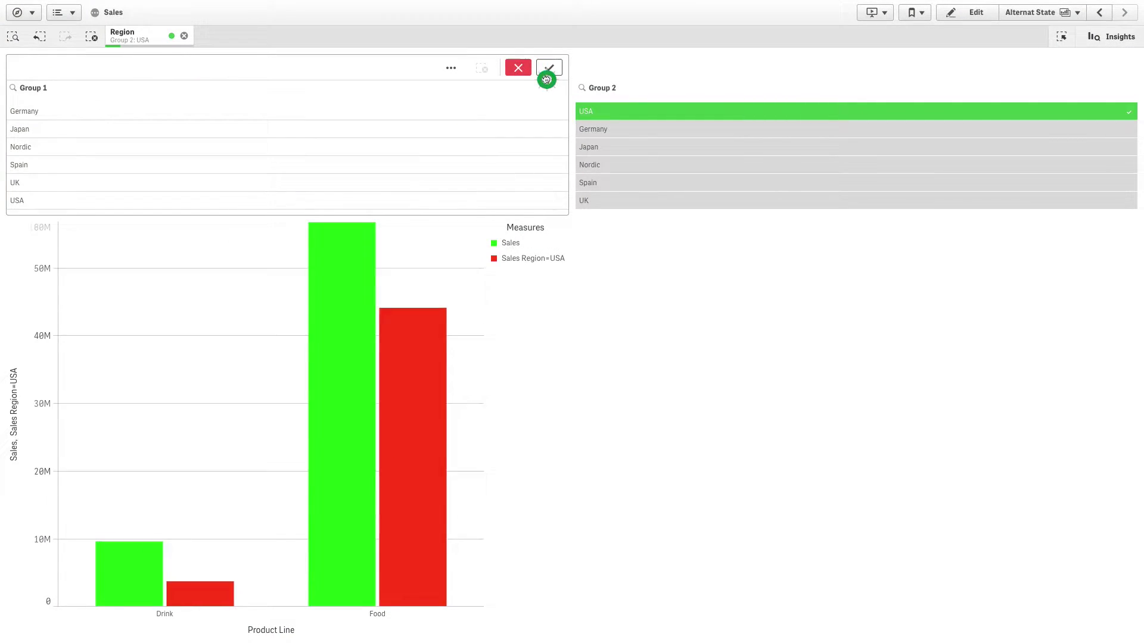
pyautogui.click(463, 188)
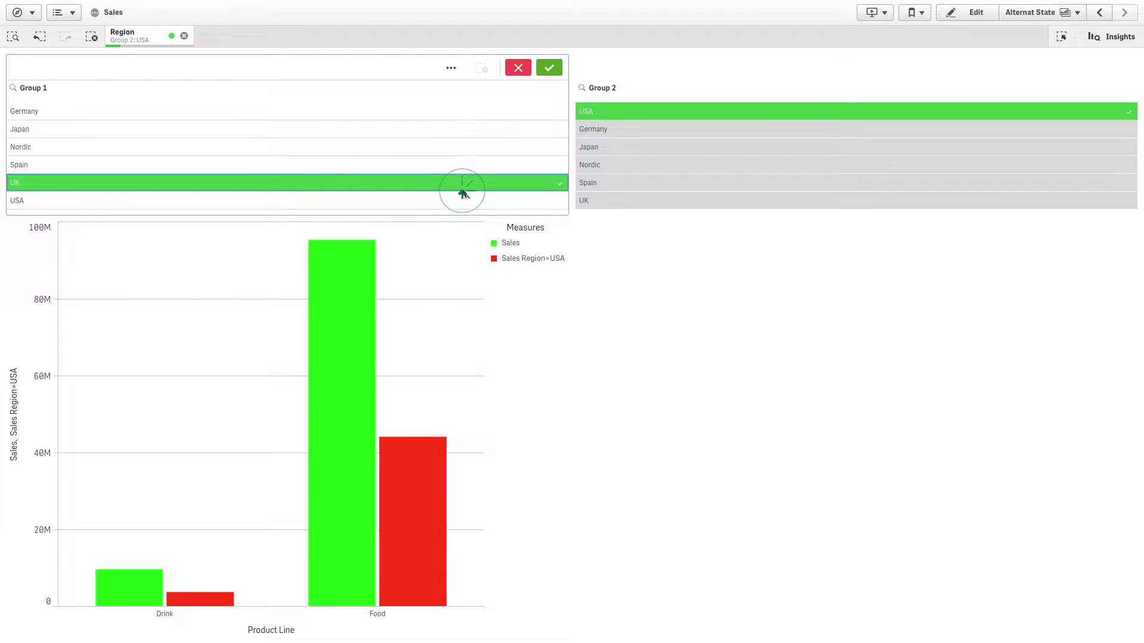
# - In the Group 2 filter, replace USA with Spain, then pick Japan
pyautogui.click(630, 114)
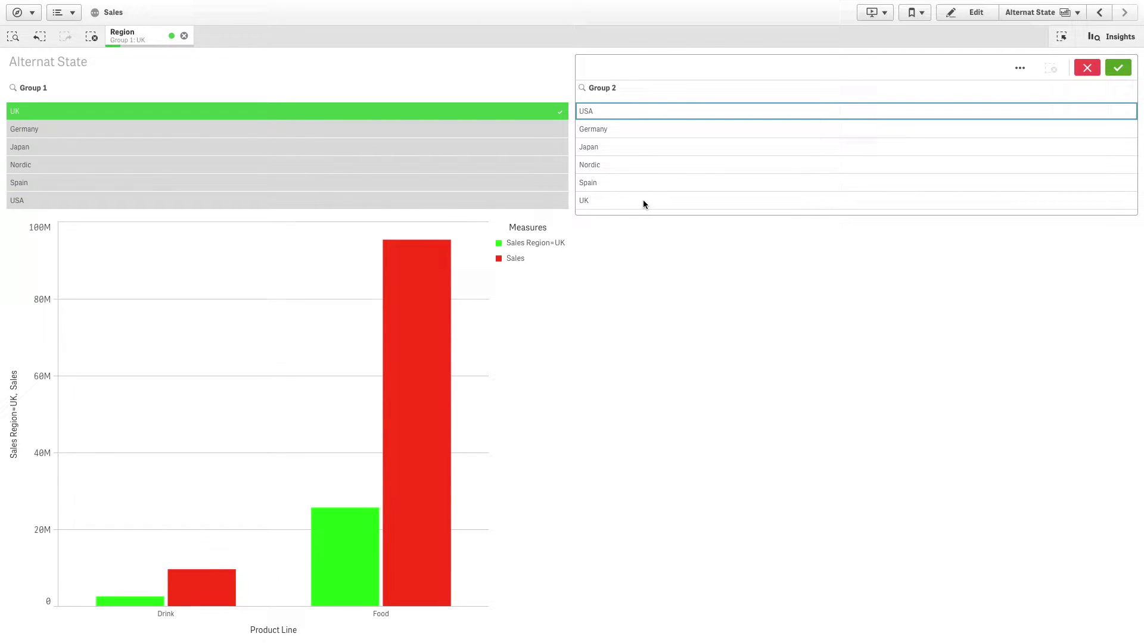
pyautogui.click(645, 183)
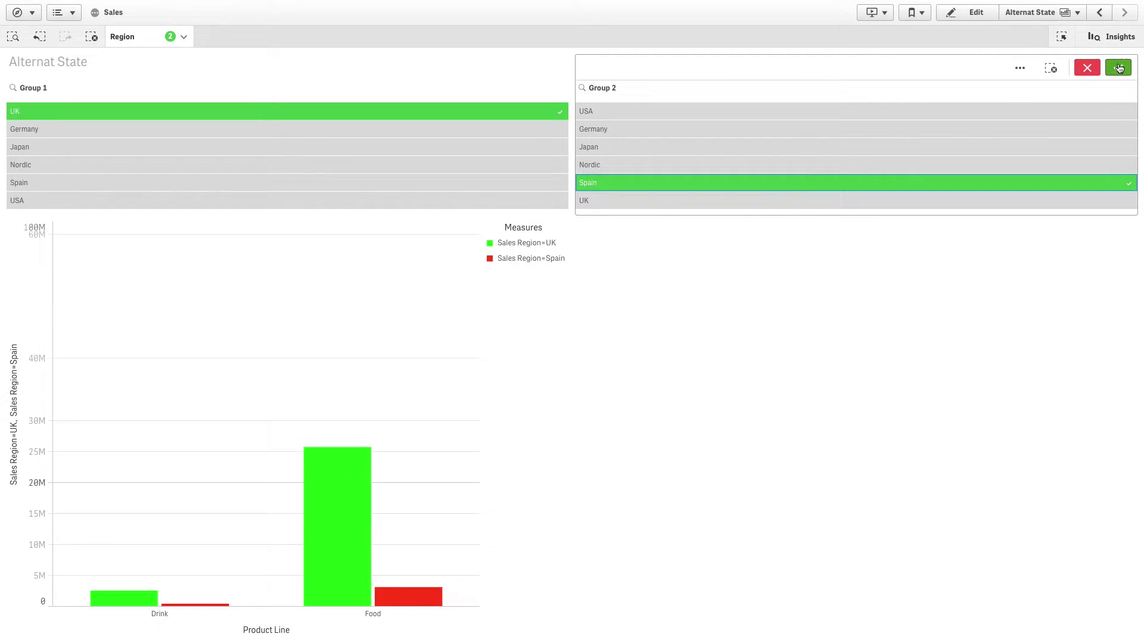
pyautogui.click(1118, 67)
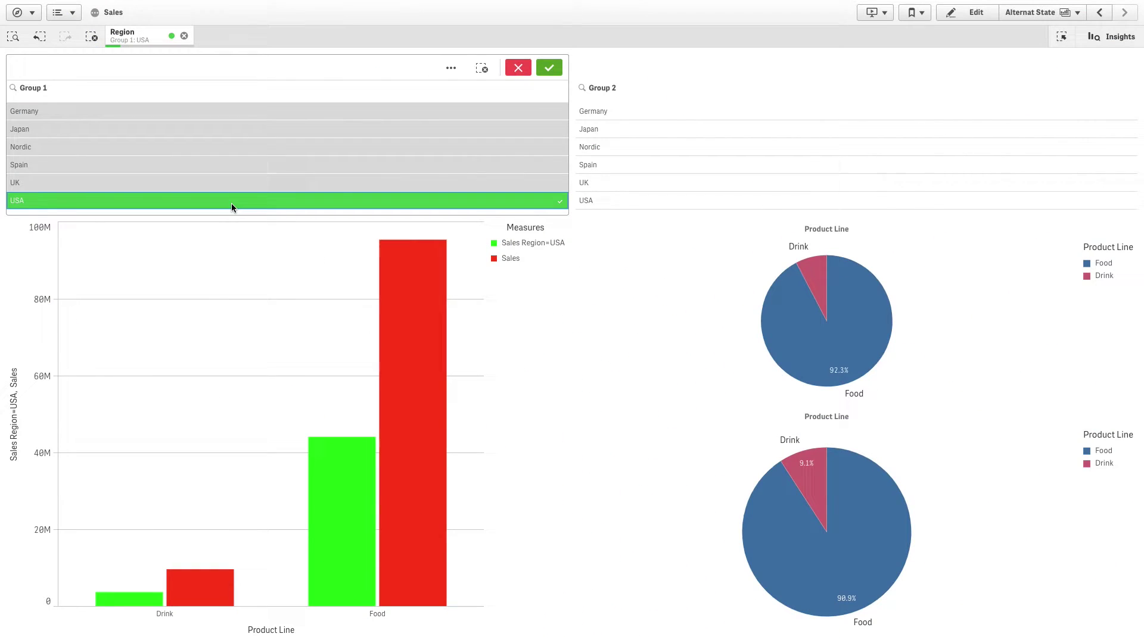
pyautogui.click(639, 131)
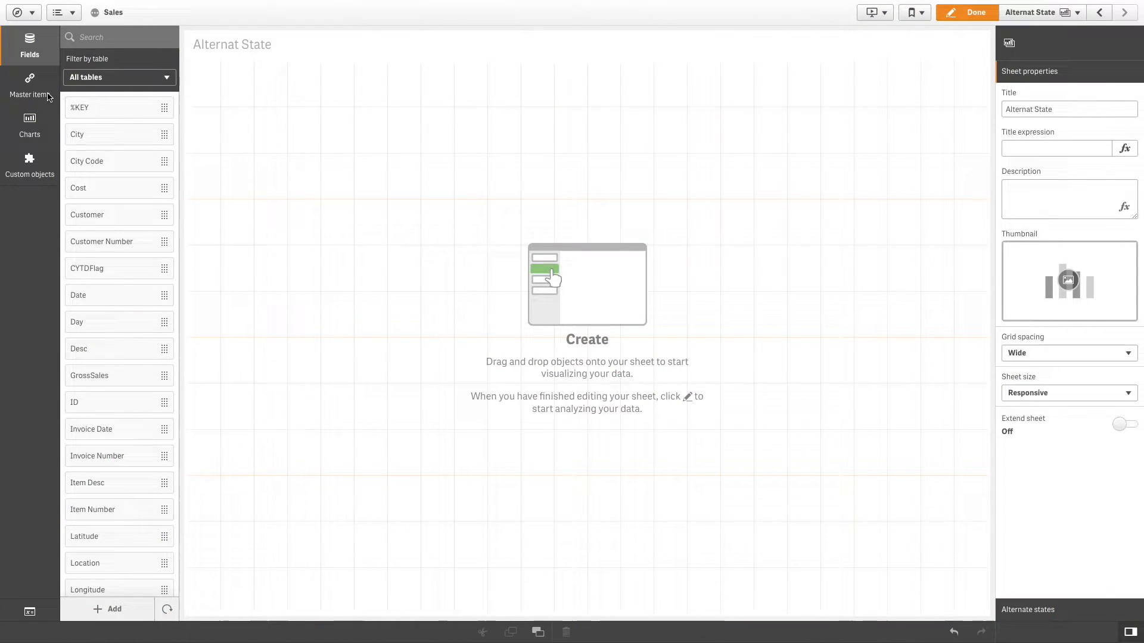
# - Create alternate states named 'Group 1' and 'Group 2' under Master items
pyautogui.click(30, 86)
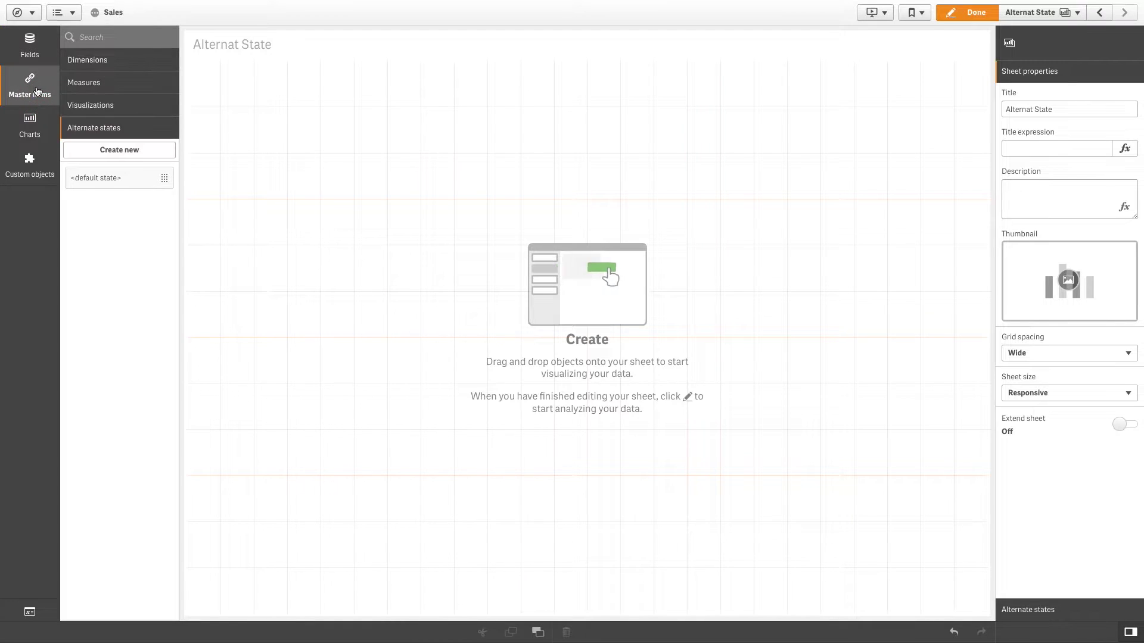
pyautogui.click(119, 150)
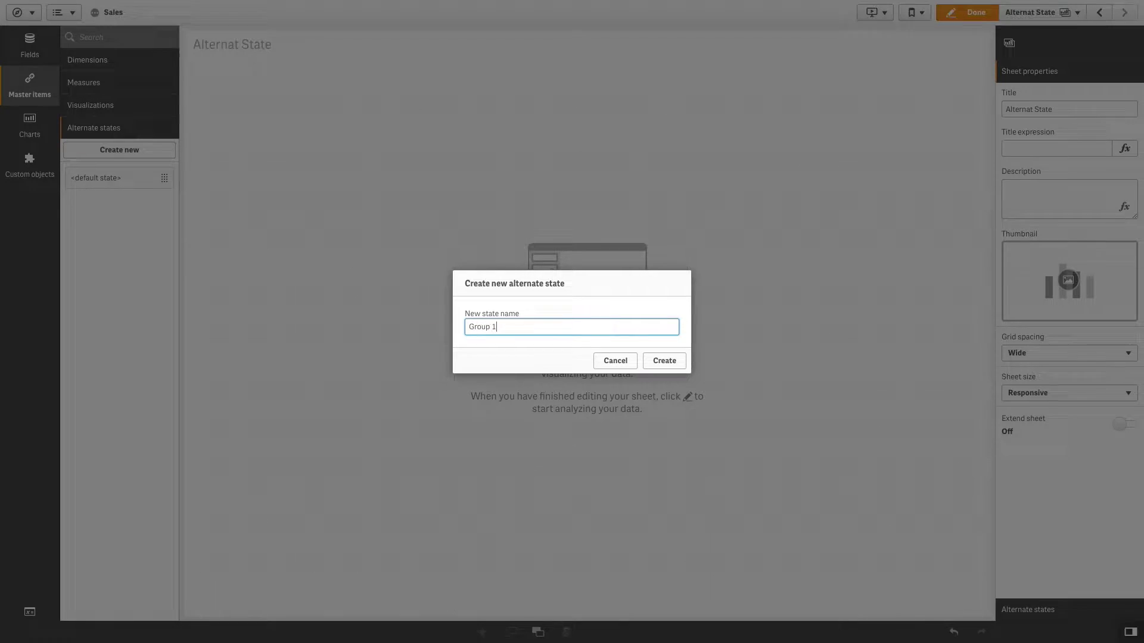
pyautogui.press('Return')
pyautogui.click(150, 154)
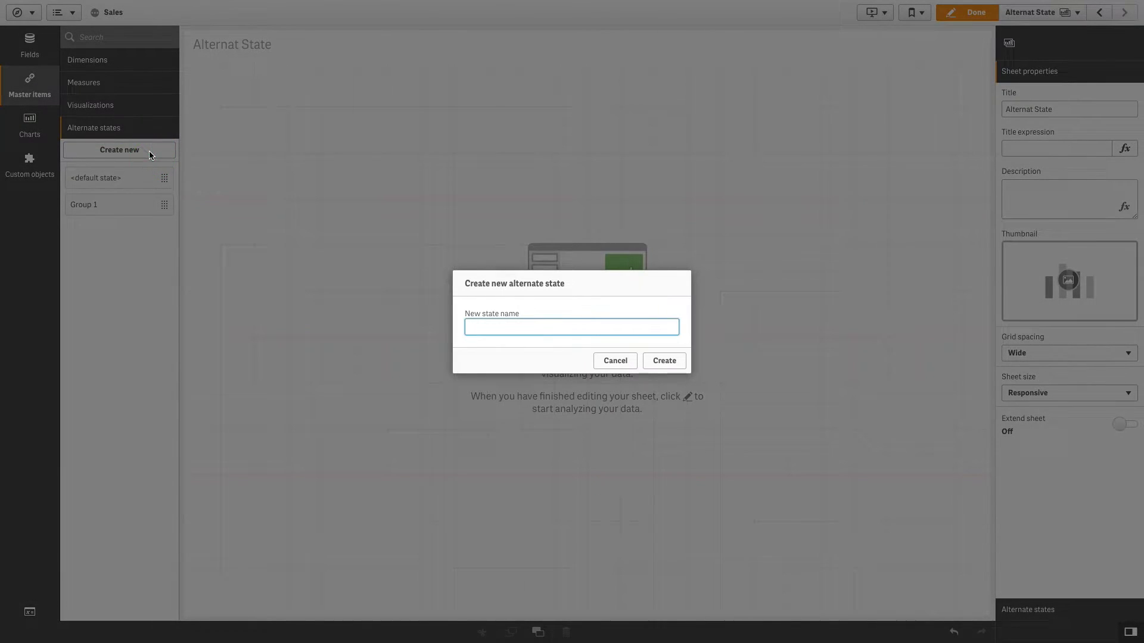
pyautogui.write('Group 2')
pyautogui.press('Return')
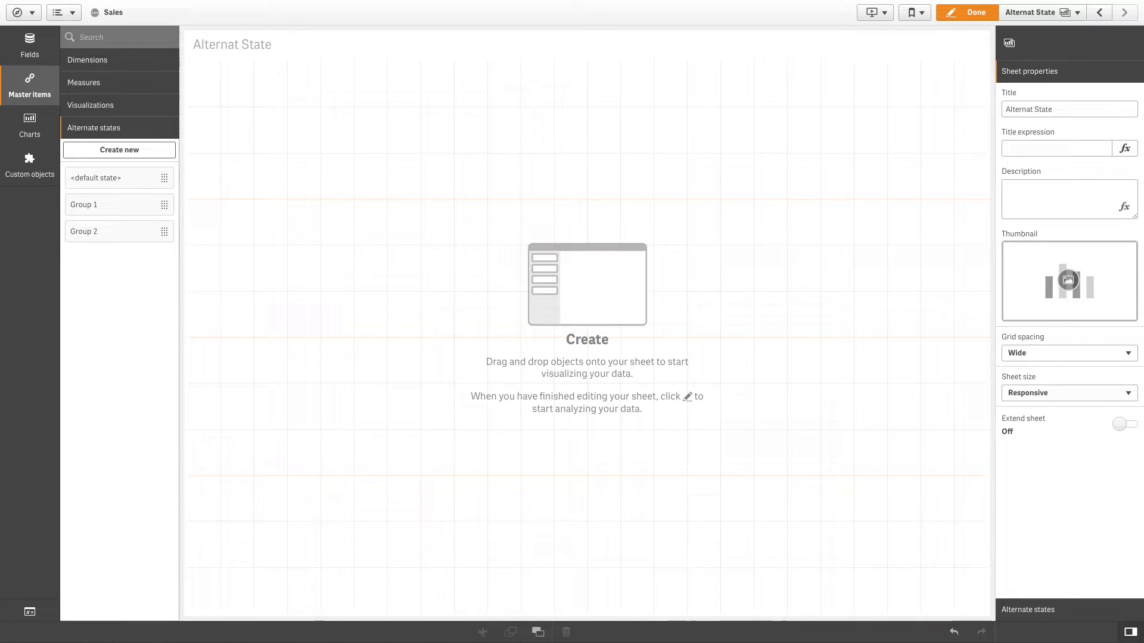
# - Add a Region filter pane at the sheet's top-left, shortened to fit six regions
pyautogui.click(32, 137)
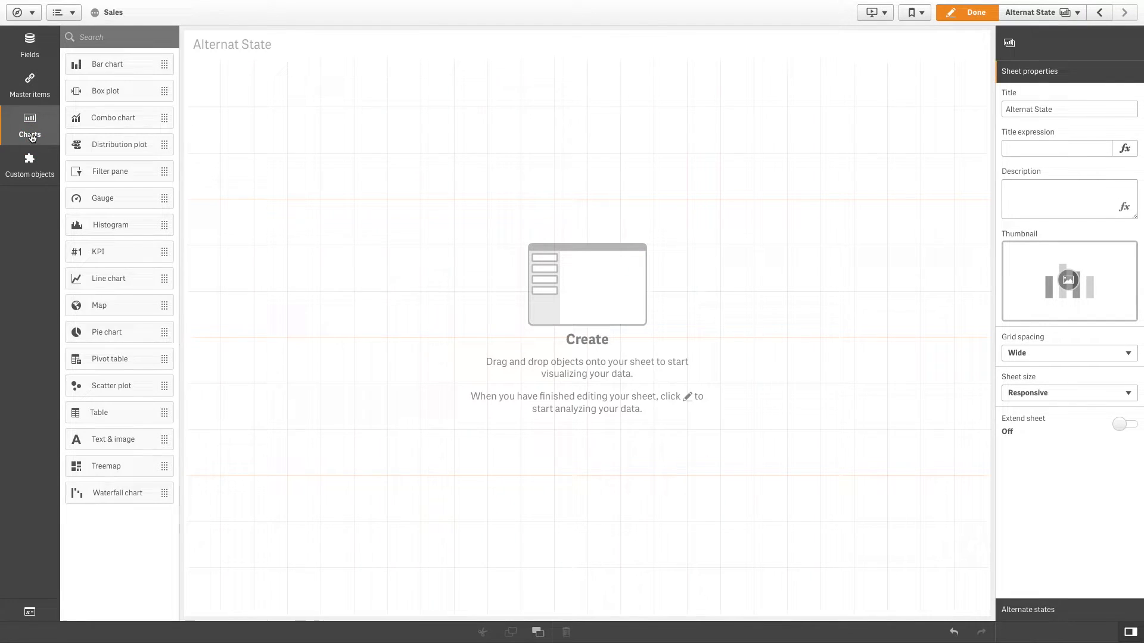
pyautogui.moveTo(89, 172); pyautogui.dragTo(270, 215)
pyautogui.click(30, 44)
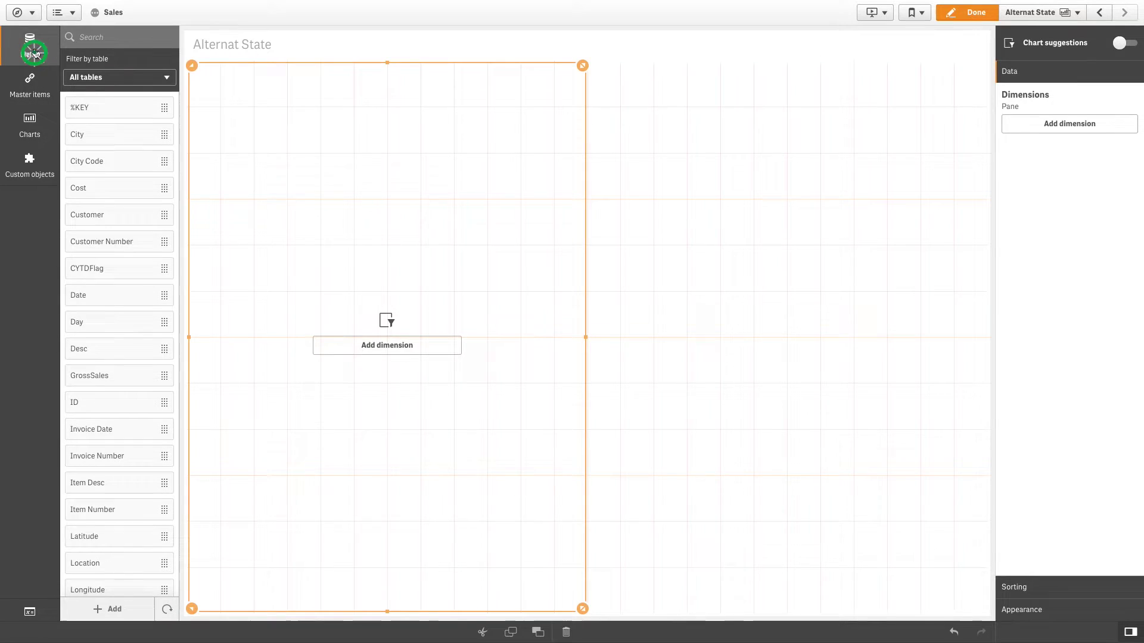
pyautogui.click(96, 33)
pyautogui.write('Region')
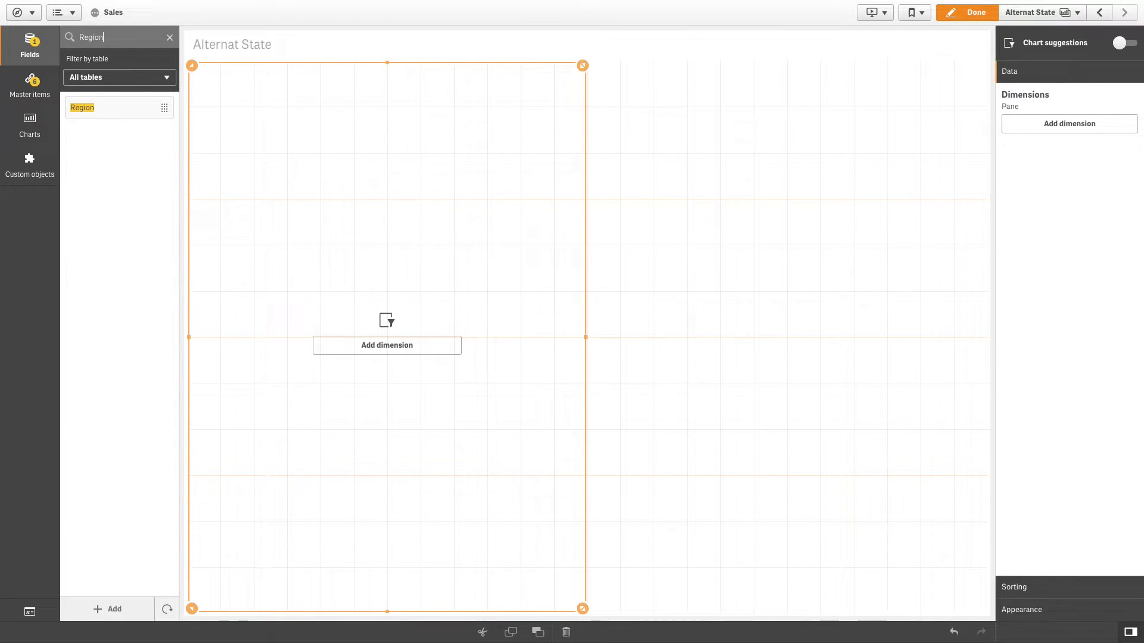
pyautogui.moveTo(113, 107); pyautogui.dragTo(371, 284)
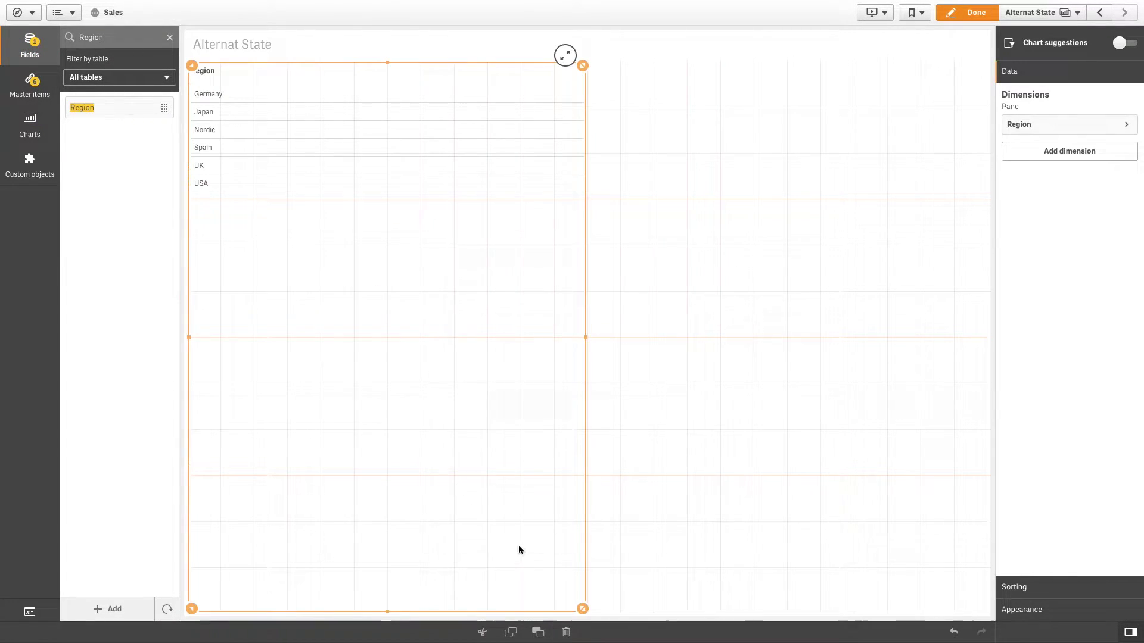
pyautogui.moveTo(583, 612); pyautogui.dragTo(588, 208)
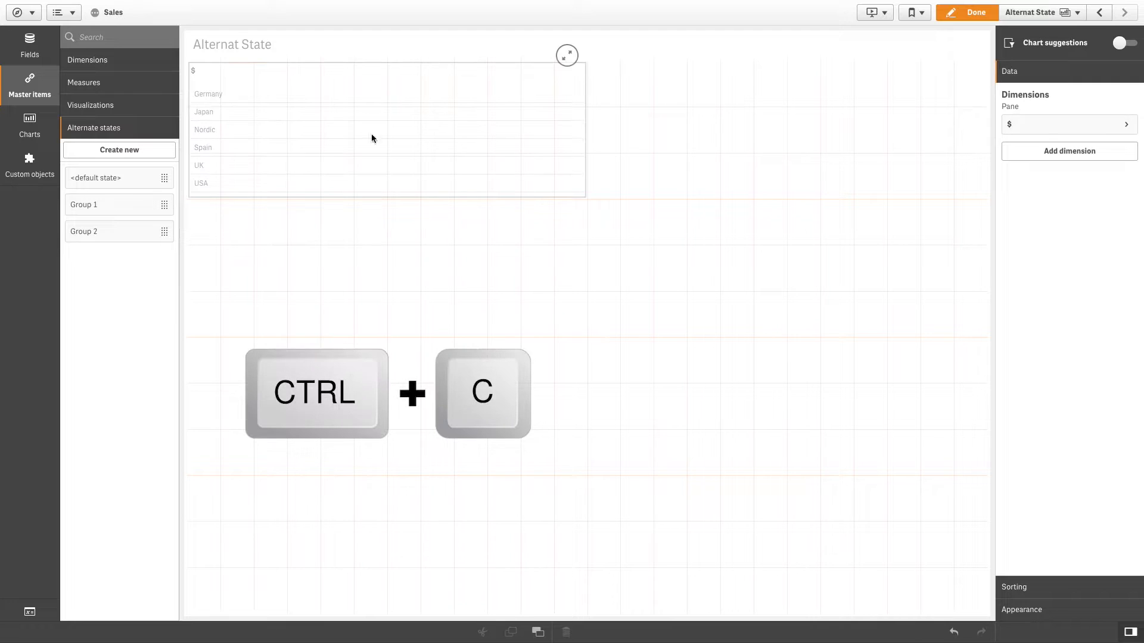
# - Paste a second Region pane on the right; apply Group 1 to the left pane, Group 2 to the right
pyautogui.click(628, 123)
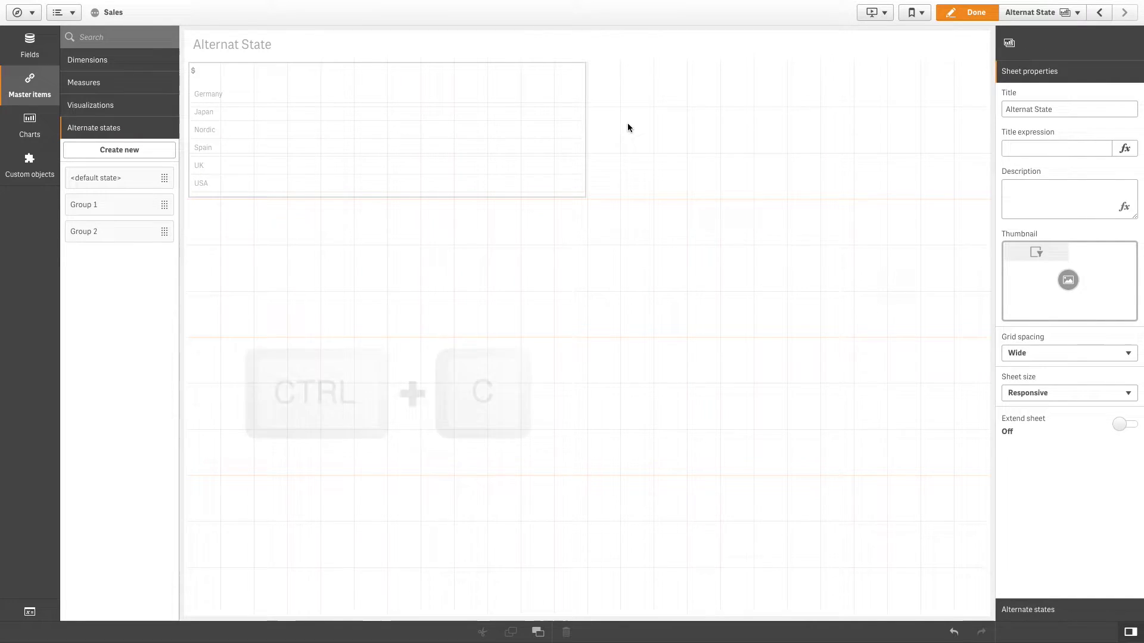
pyautogui.hotkey('ctrl', 'v')
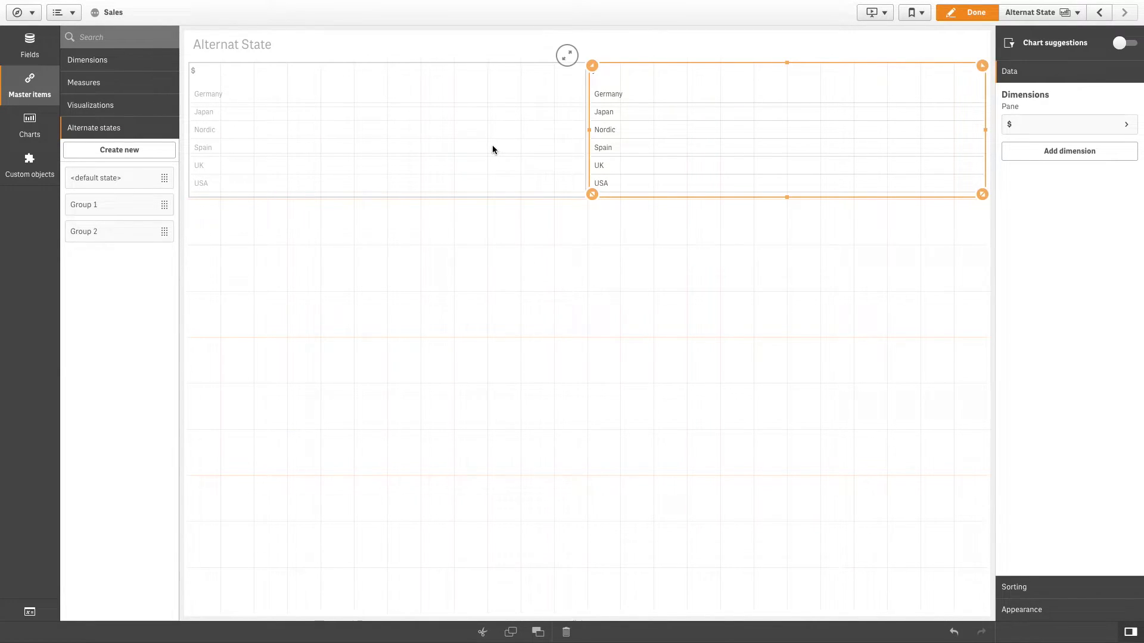
pyautogui.moveTo(152, 205); pyautogui.dragTo(312, 152)
pyautogui.click(331, 117)
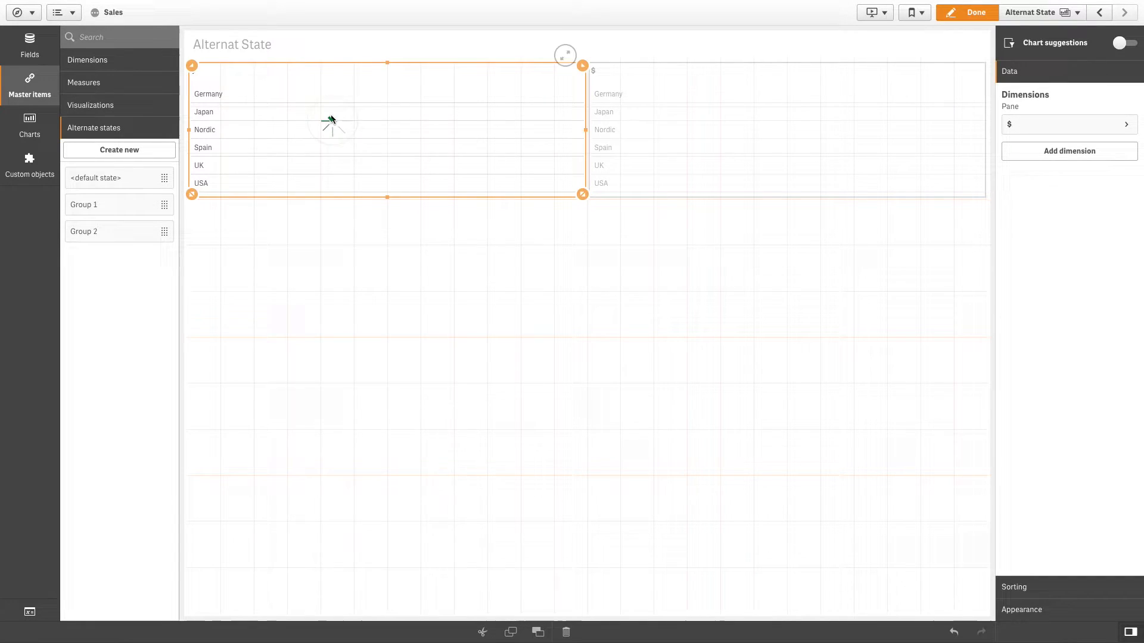
pyautogui.moveTo(127, 231); pyautogui.dragTo(835, 182)
pyautogui.click(783, 117)
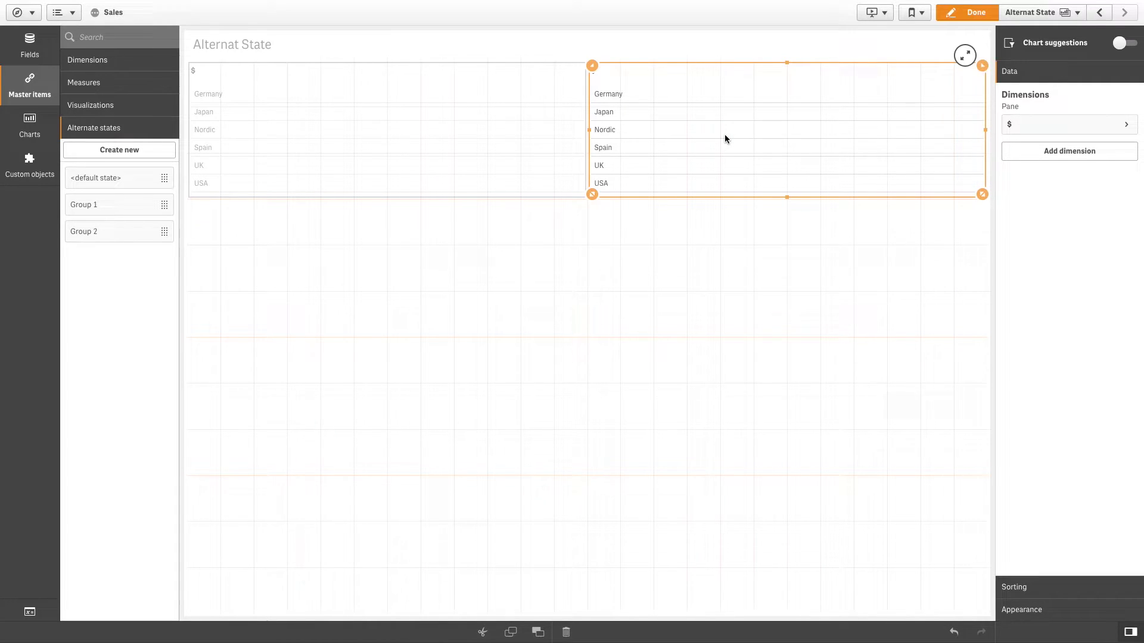
# - Start a new master measure with the expression Sum({[Group 1]}[Sales])
pyautogui.click(147, 89)
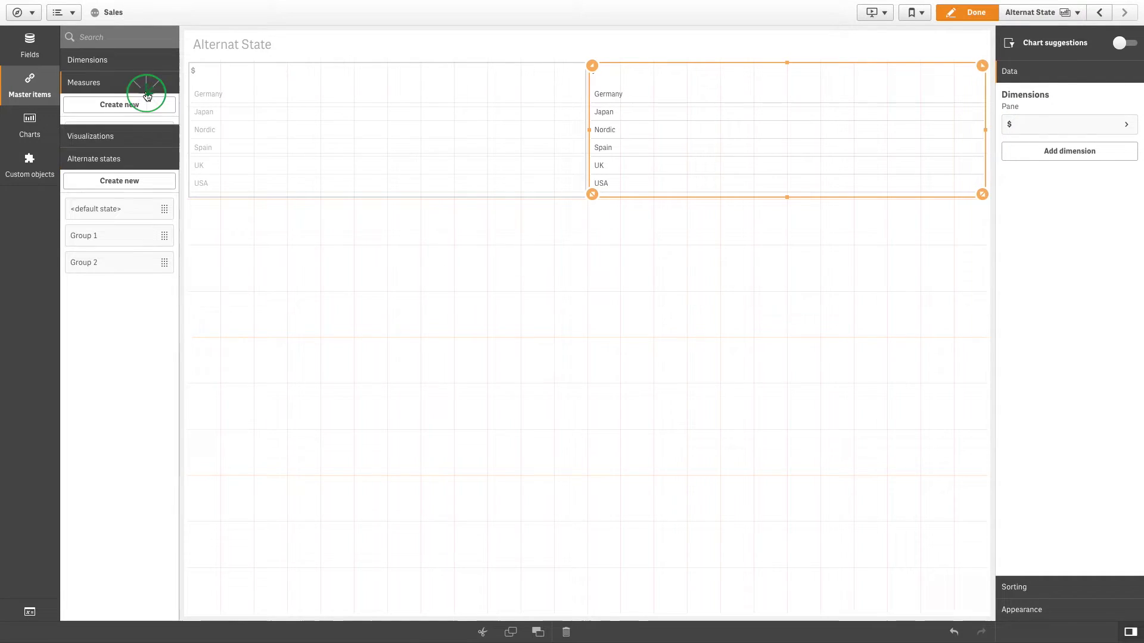
pyautogui.click(147, 105)
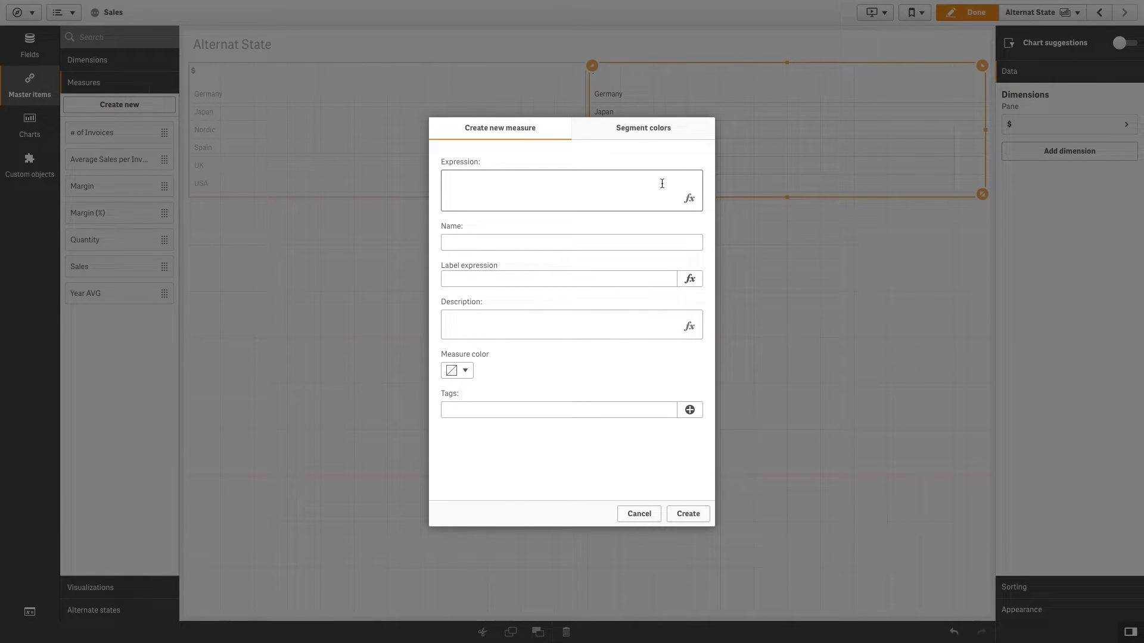
pyautogui.click(690, 200)
pyautogui.write('sum')
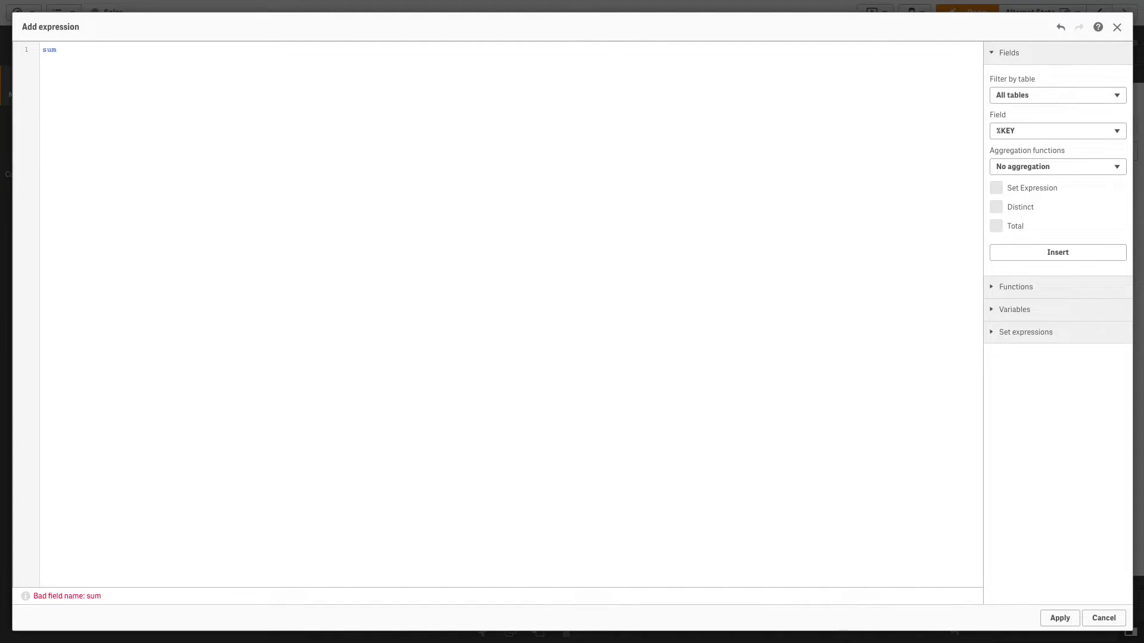
pyautogui.write('({')
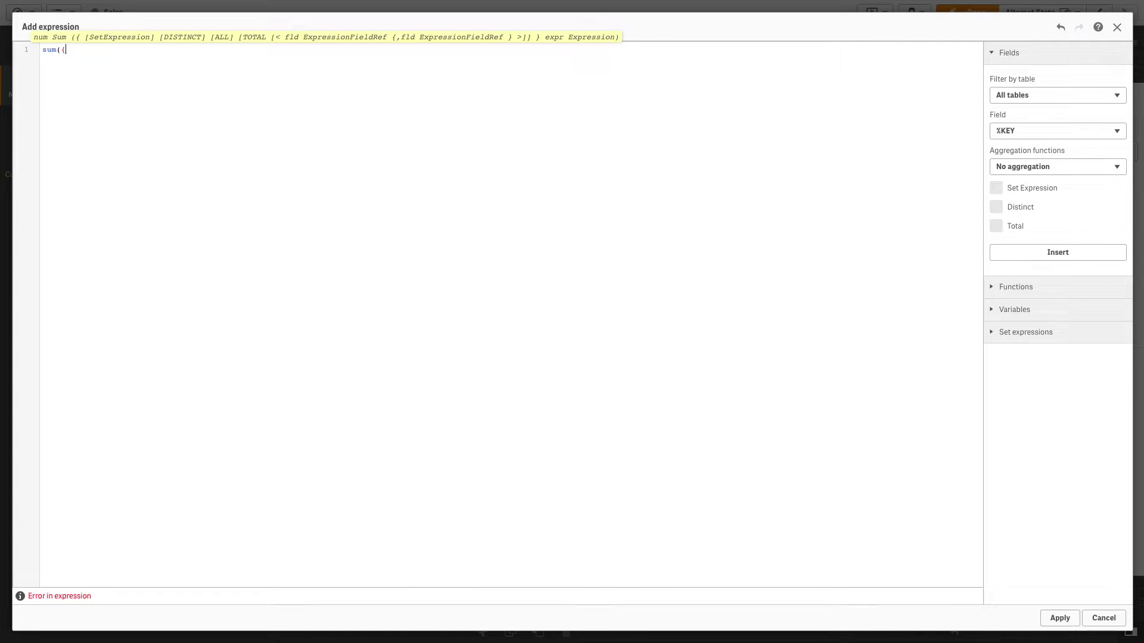
pyautogui.write('[Gro')
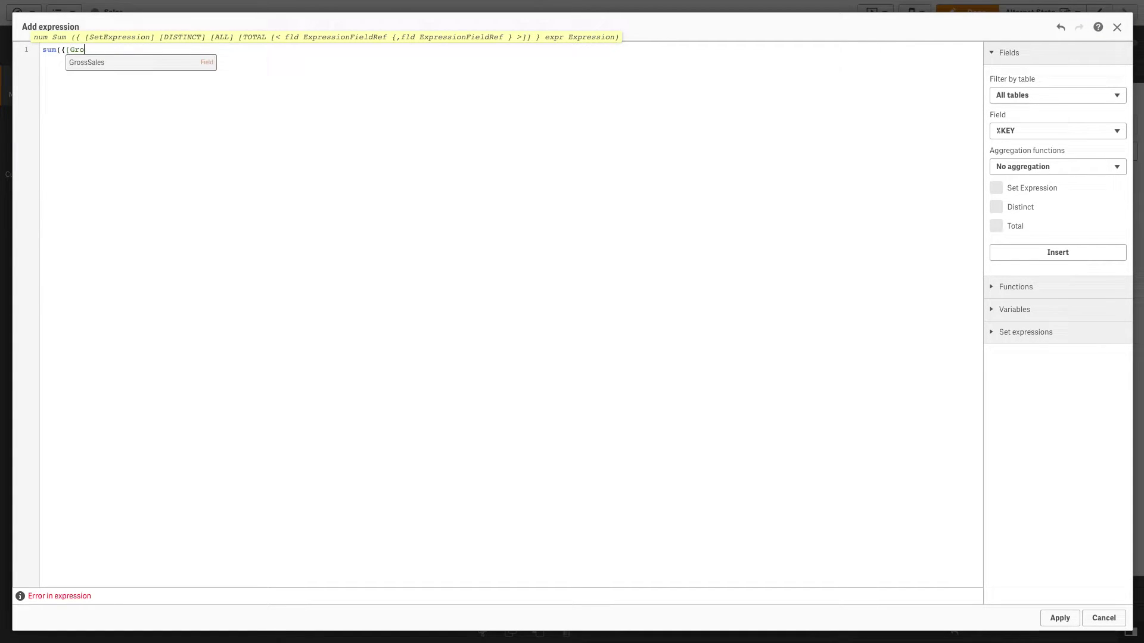
pyautogui.write('up 1 ]}[Sales])')
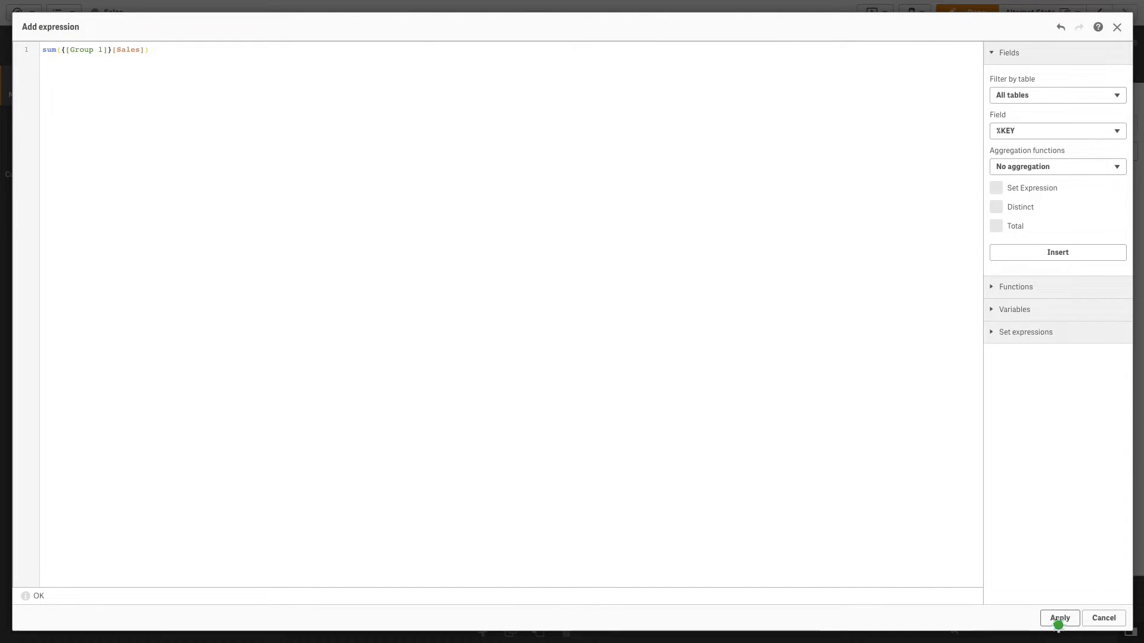
pyautogui.click(1058, 620)
# - Name the measure Group1Sales and give it a GetCurrentSelections-based label expression
pyautogui.click(627, 243)
pyautogui.write('Group1Sales')
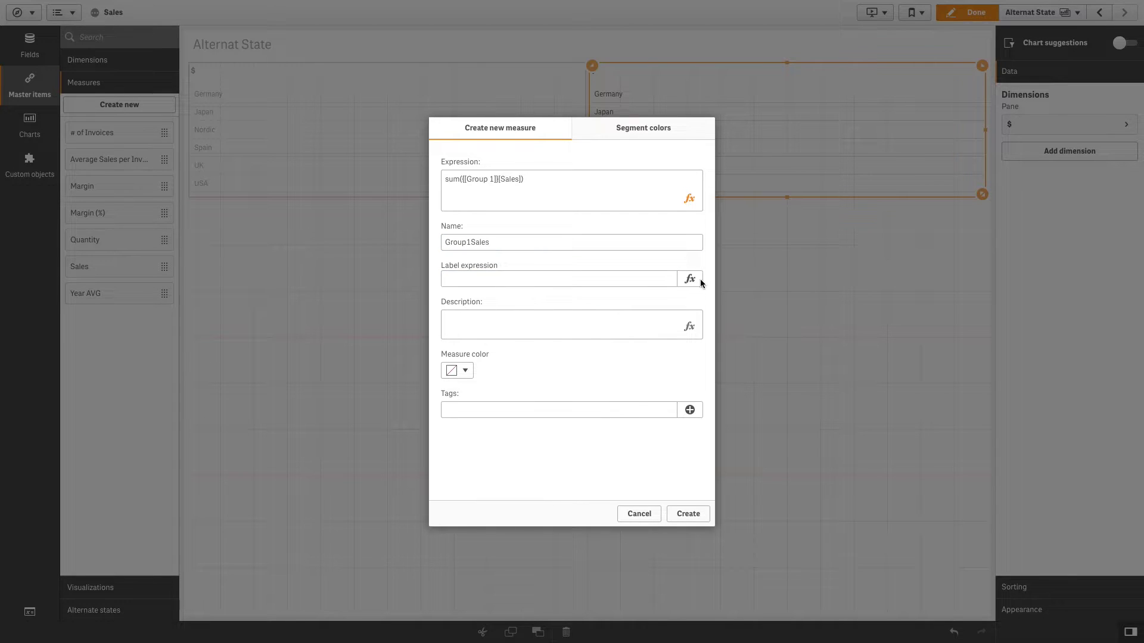
pyautogui.click(690, 279)
pyautogui.hotkey('ctrl', 'v')
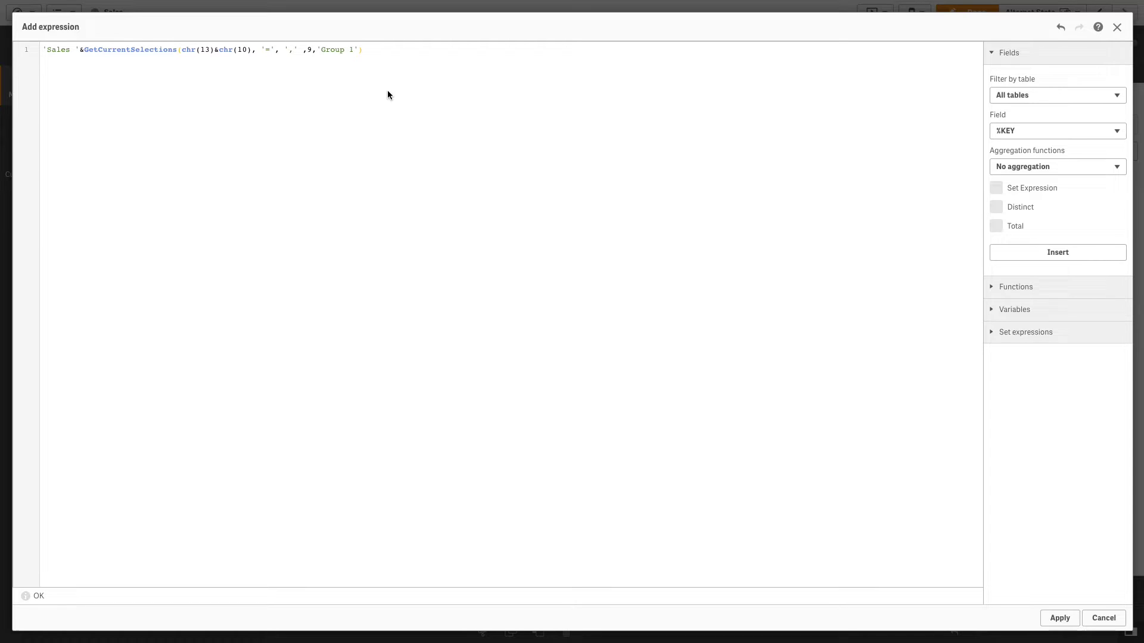
pyautogui.click(1060, 617)
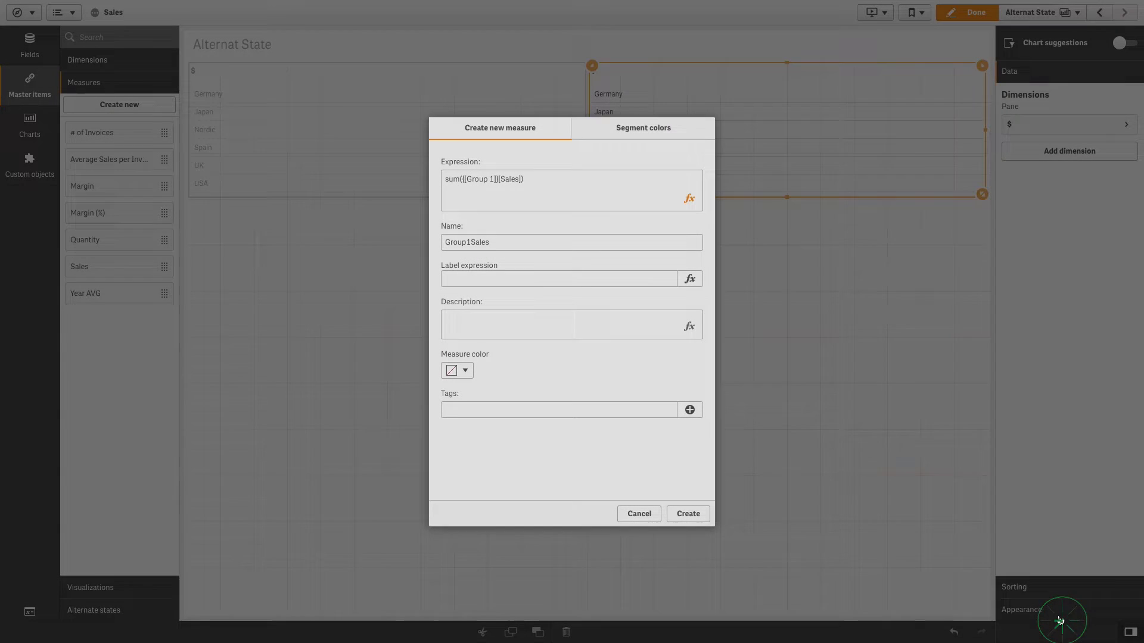
# - Set the measure colour to bright green and create Group1Sales
pyautogui.click(468, 369)
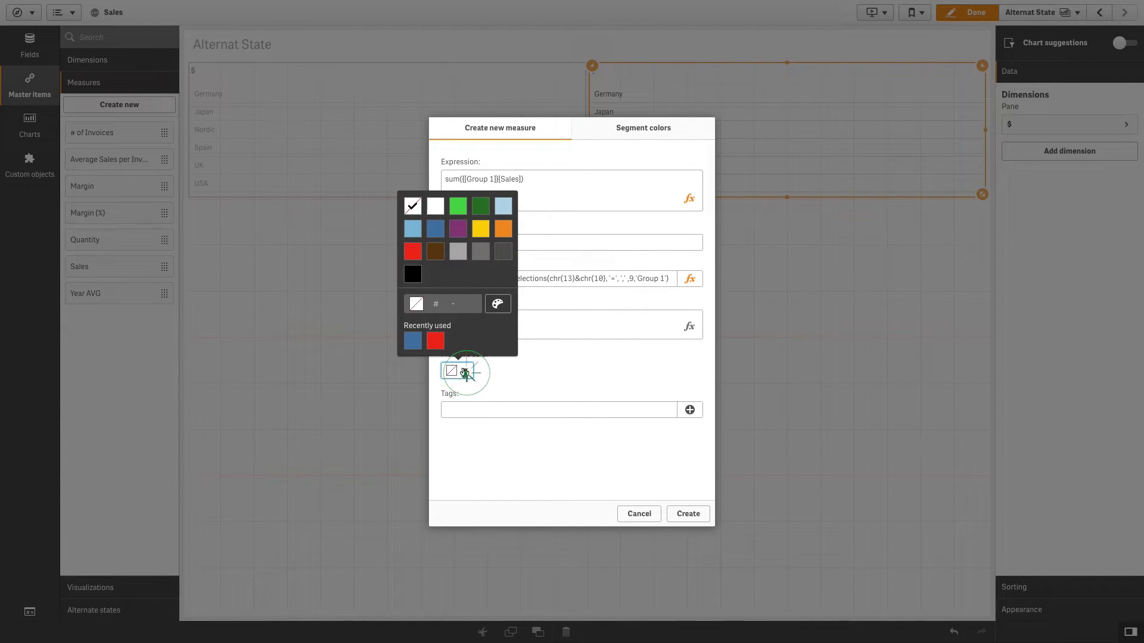
pyautogui.click(497, 305)
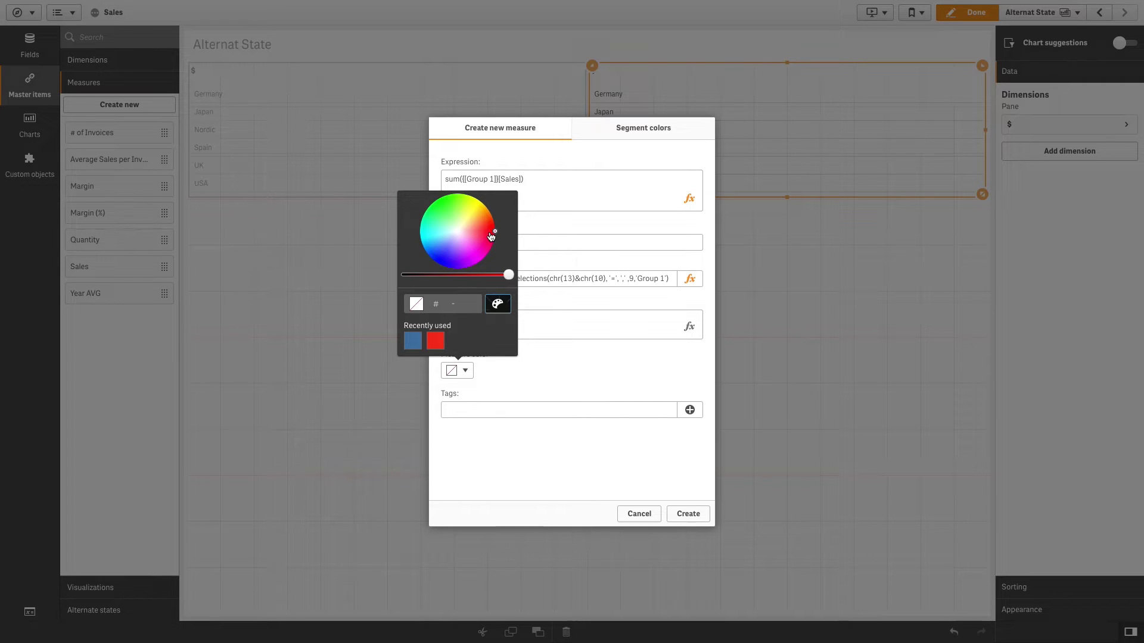
pyautogui.moveTo(492, 234); pyautogui.dragTo(444, 204)
pyautogui.click(537, 348)
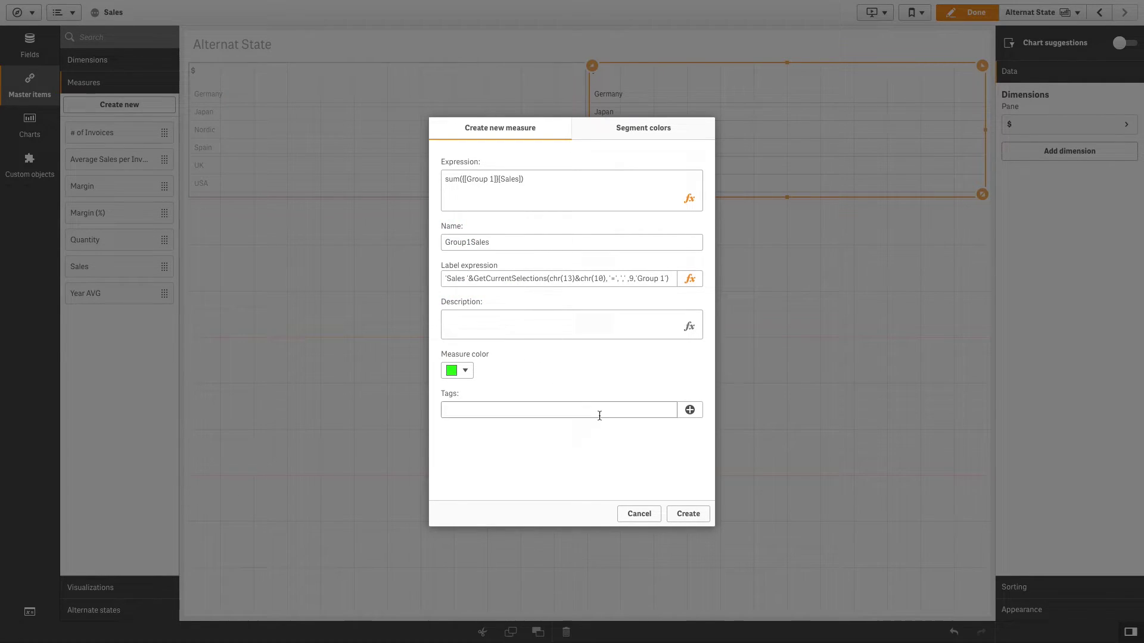
pyautogui.click(686, 514)
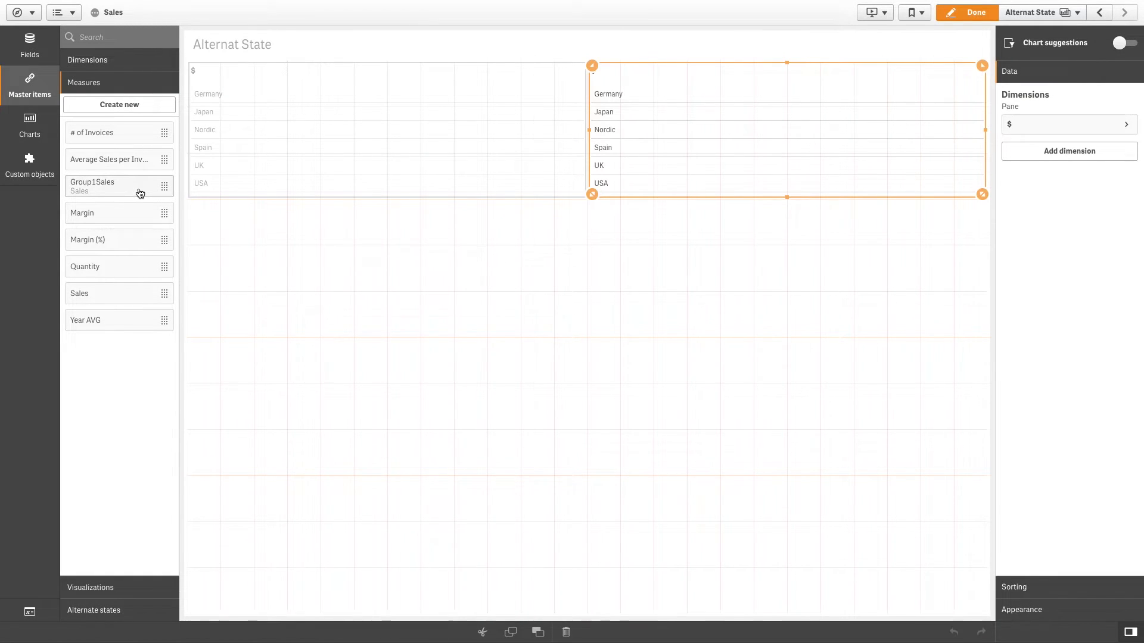
# - Start a new master measure with the expression Sum({[Group 2]}[Sales])
pyautogui.click(127, 105)
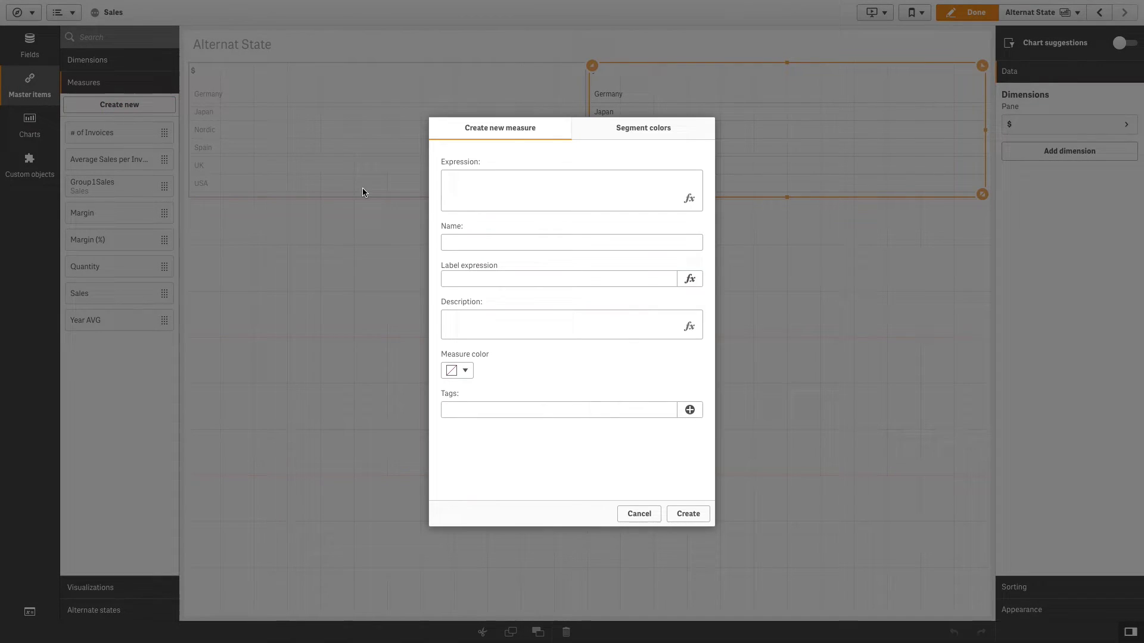
pyautogui.click(472, 189)
pyautogui.click(683, 207)
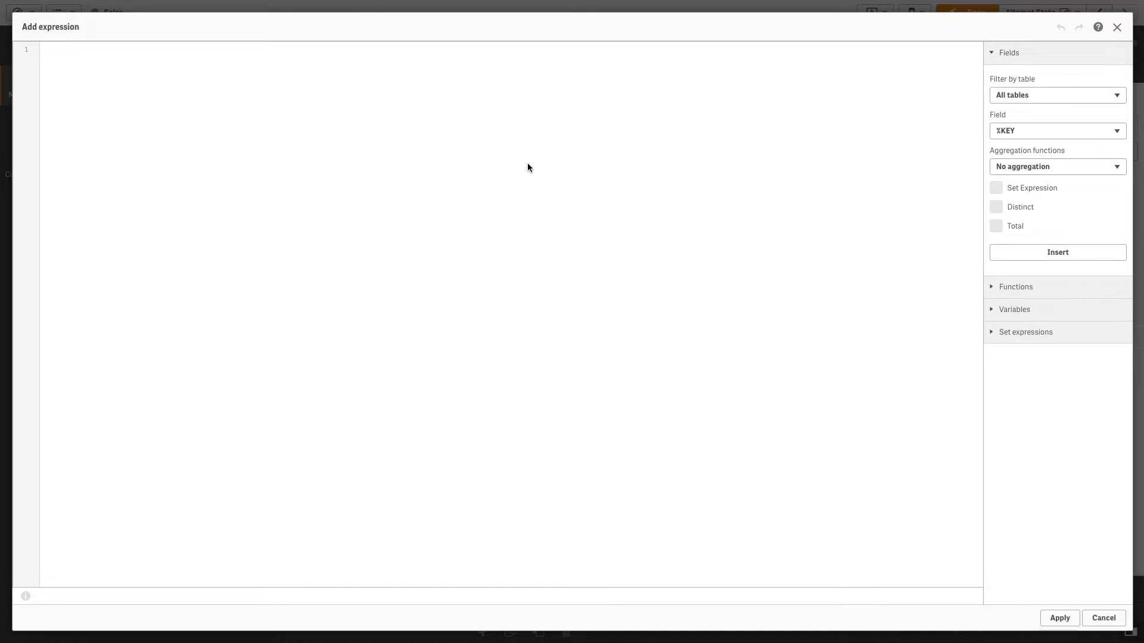
pyautogui.write('Sum({[Group 1]}[Sales])')
pyautogui.click(104, 50)
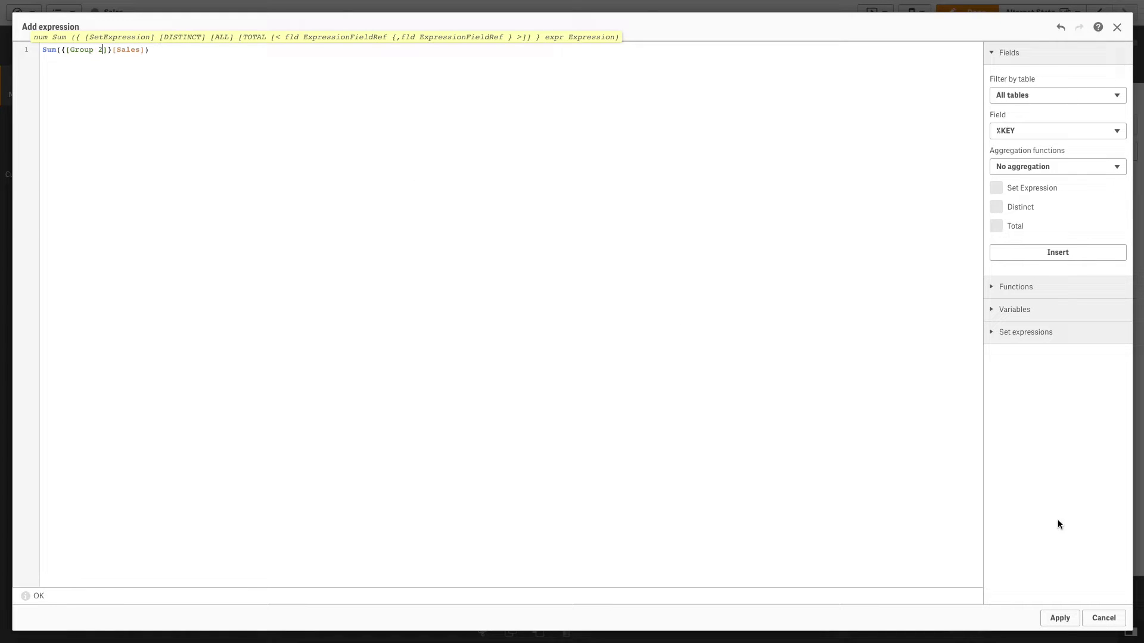
pyautogui.click(1059, 618)
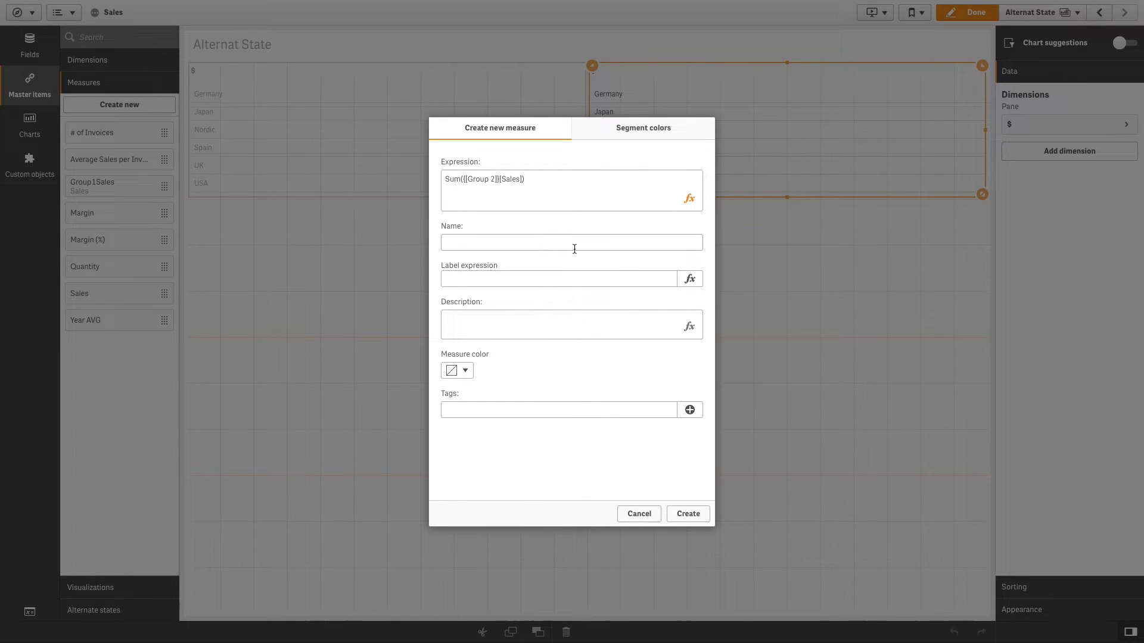
# - Name the measure Group2Sales and give it the same selections-based label expression
pyautogui.click(574, 249)
pyautogui.write('Group2Sales')
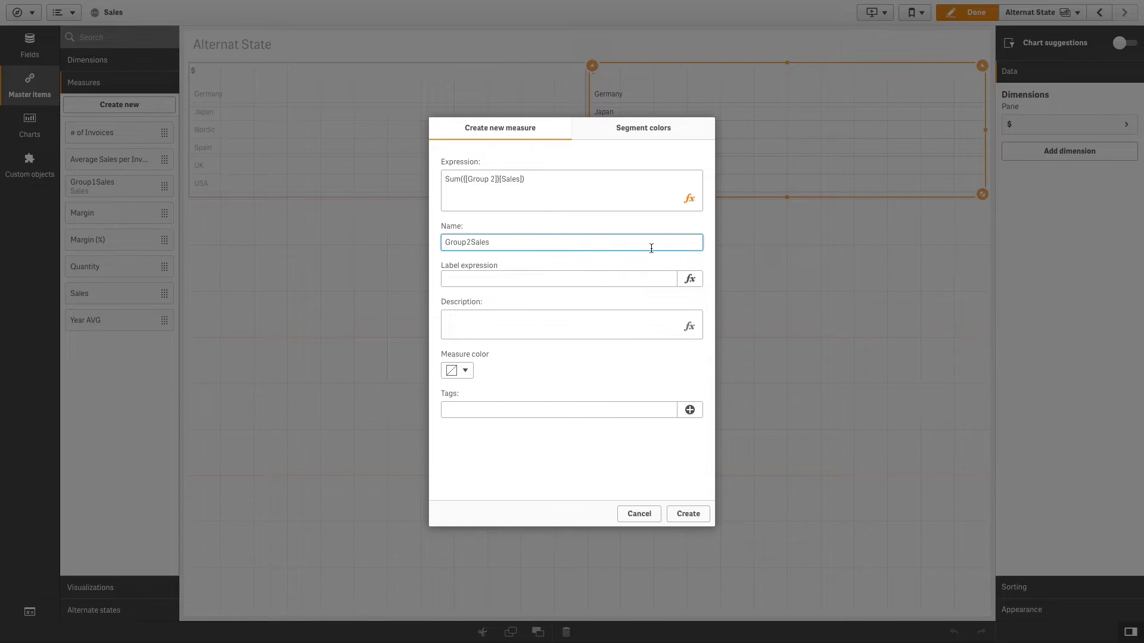
pyautogui.click(690, 278)
pyautogui.write("'Sales '&GetCurrentSelections(chr(13)&chr(10), '=', ',' ,9,'Group 1')")
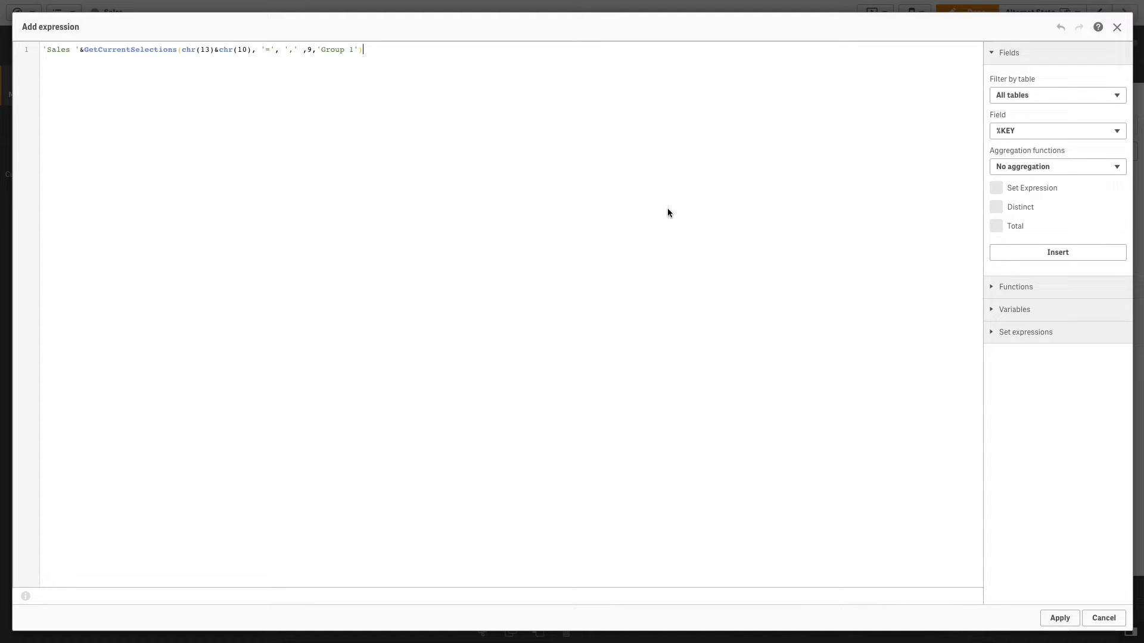
pyautogui.click(1071, 619)
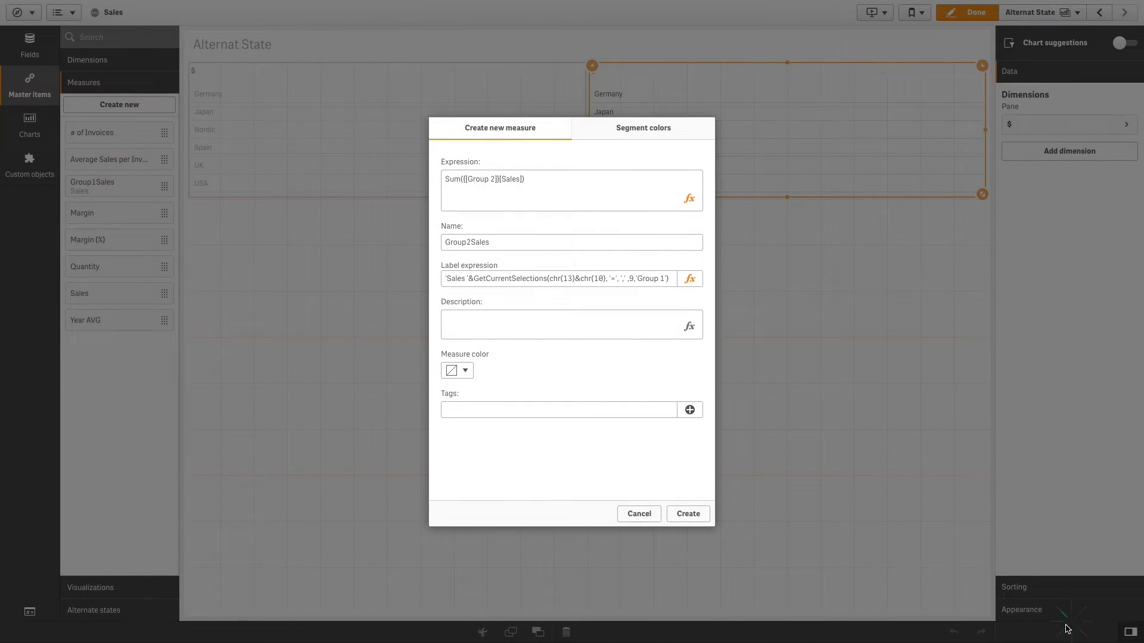
# - Set the measure colour to red and create Group2Sales
pyautogui.click(471, 371)
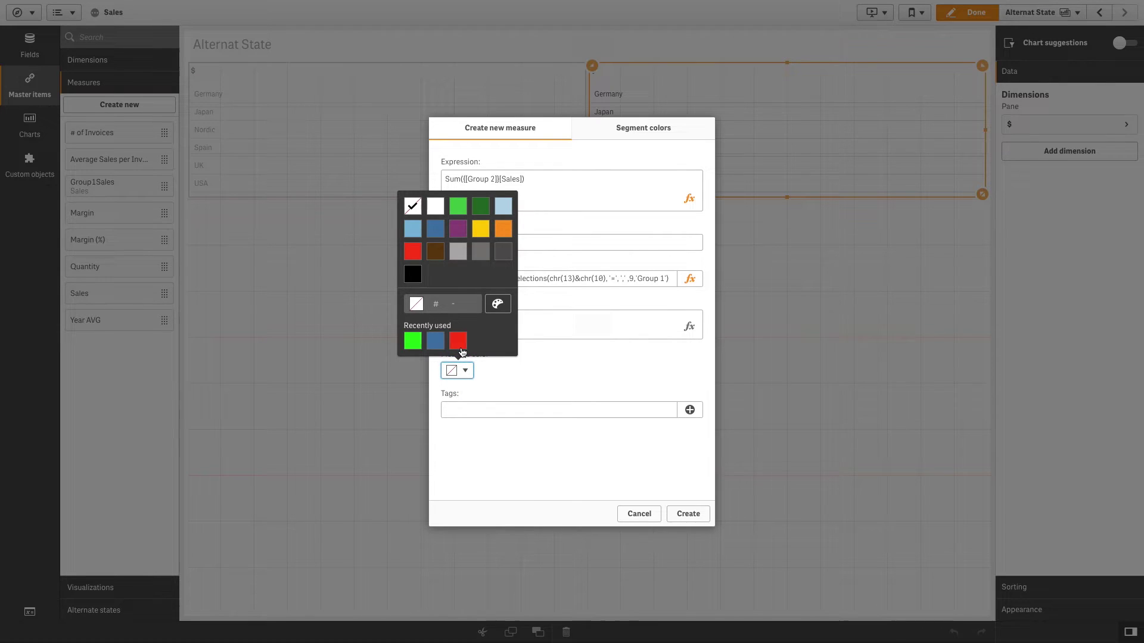
pyautogui.click(459, 344)
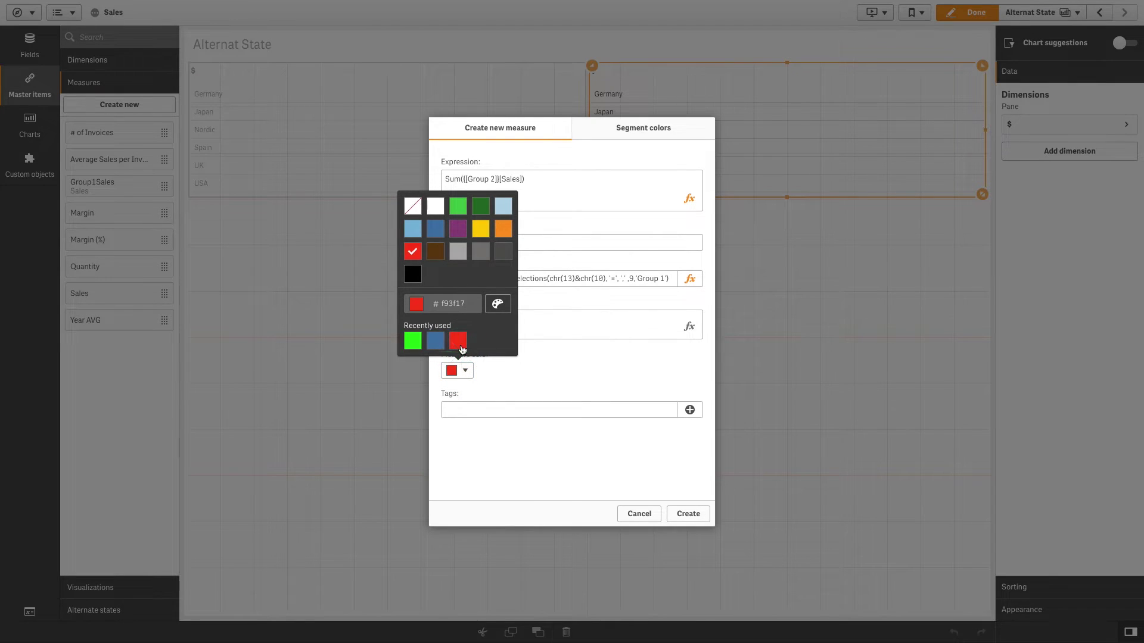
pyautogui.click(521, 385)
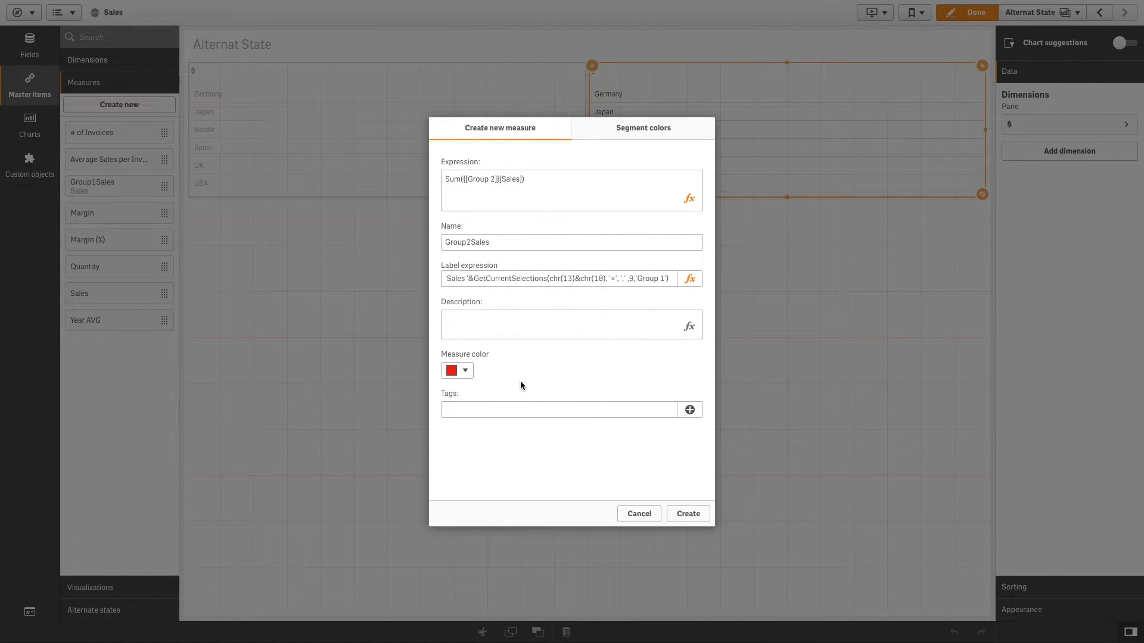
pyautogui.click(693, 513)
# - Place a bar chart below the Group 1 pane with Group1Sales as its measure
pyautogui.click(30, 125)
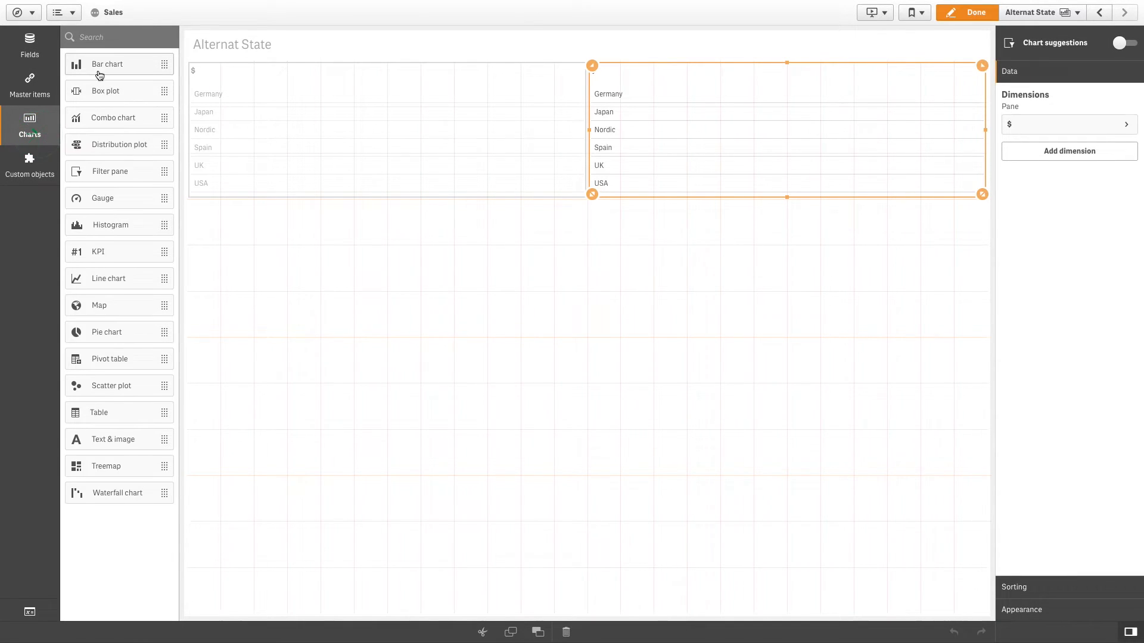
pyautogui.moveTo(99, 71); pyautogui.dragTo(280, 353)
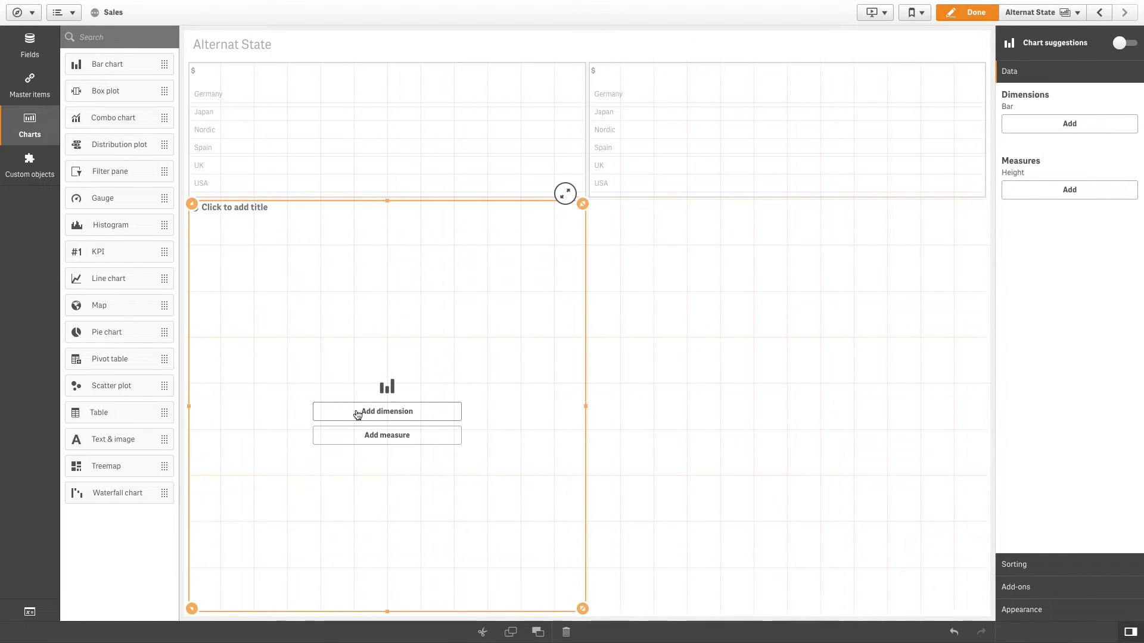
pyautogui.click(364, 435)
pyautogui.write('Gr')
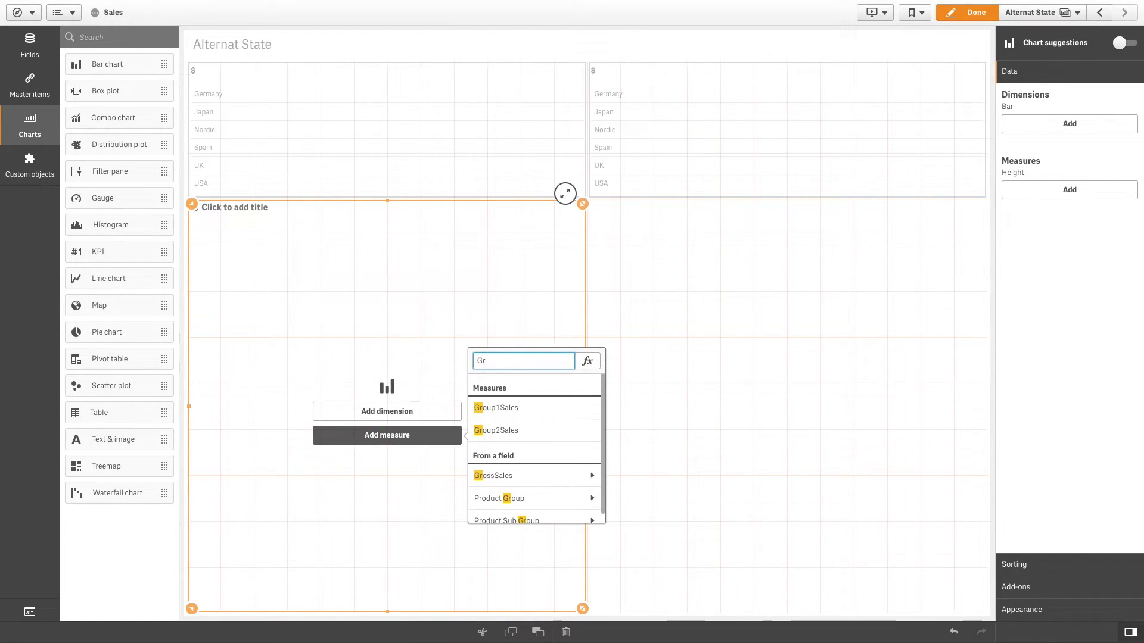
pyautogui.click(493, 409)
# - Break the bars down by Product Line and add Group2Sales as a second measure
pyautogui.click(442, 416)
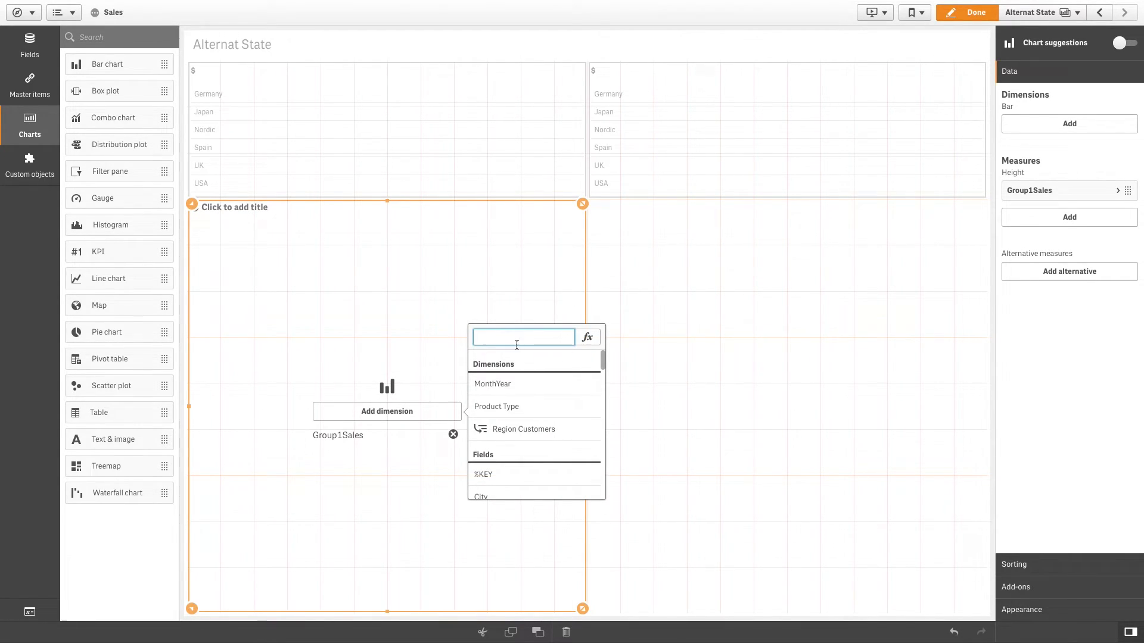
pyautogui.write('pro')
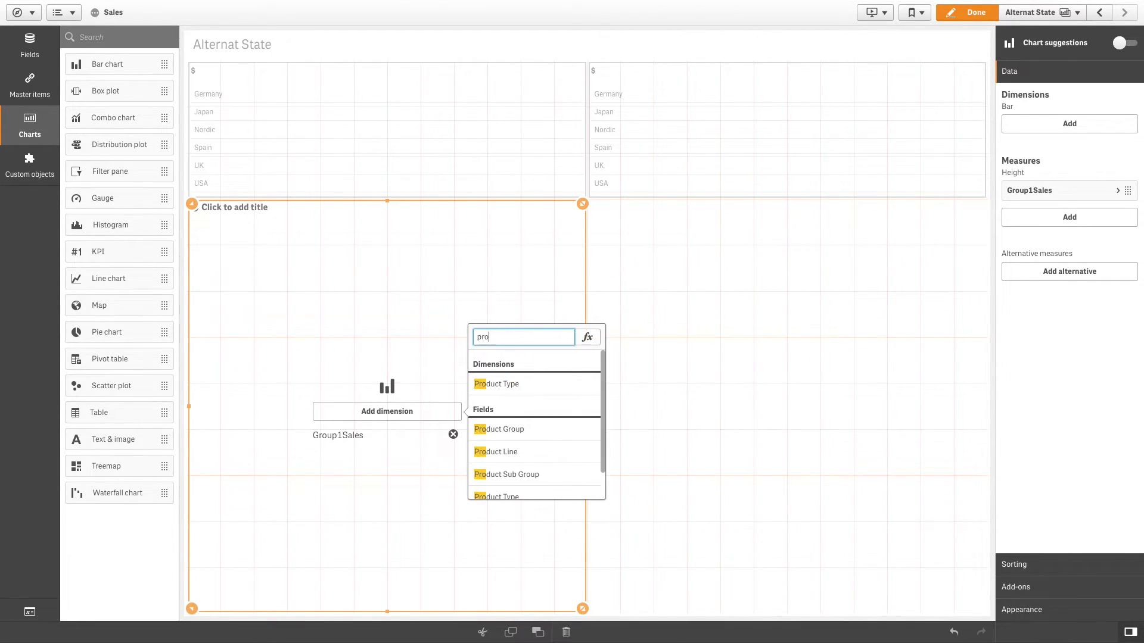
pyautogui.click(528, 445)
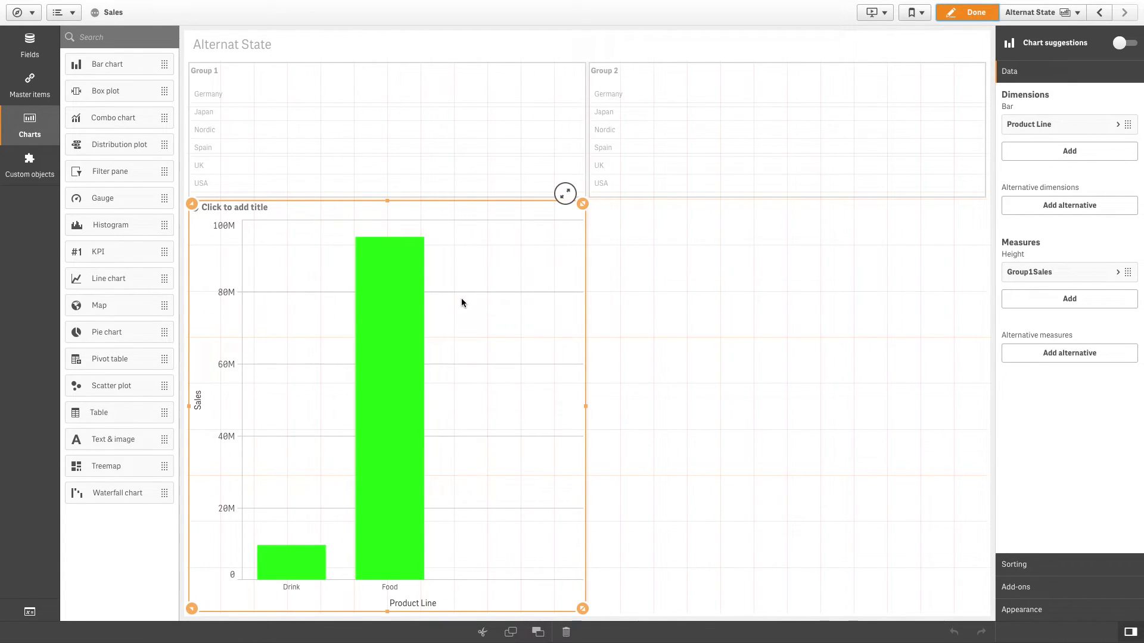
pyautogui.click(1012, 303)
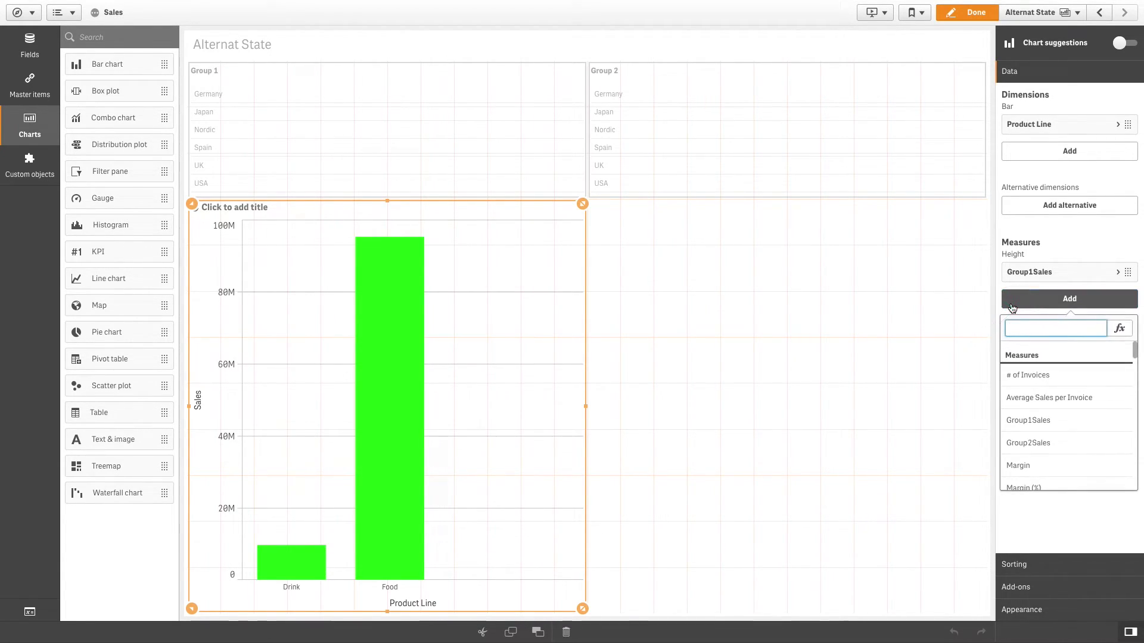
pyautogui.click(1034, 443)
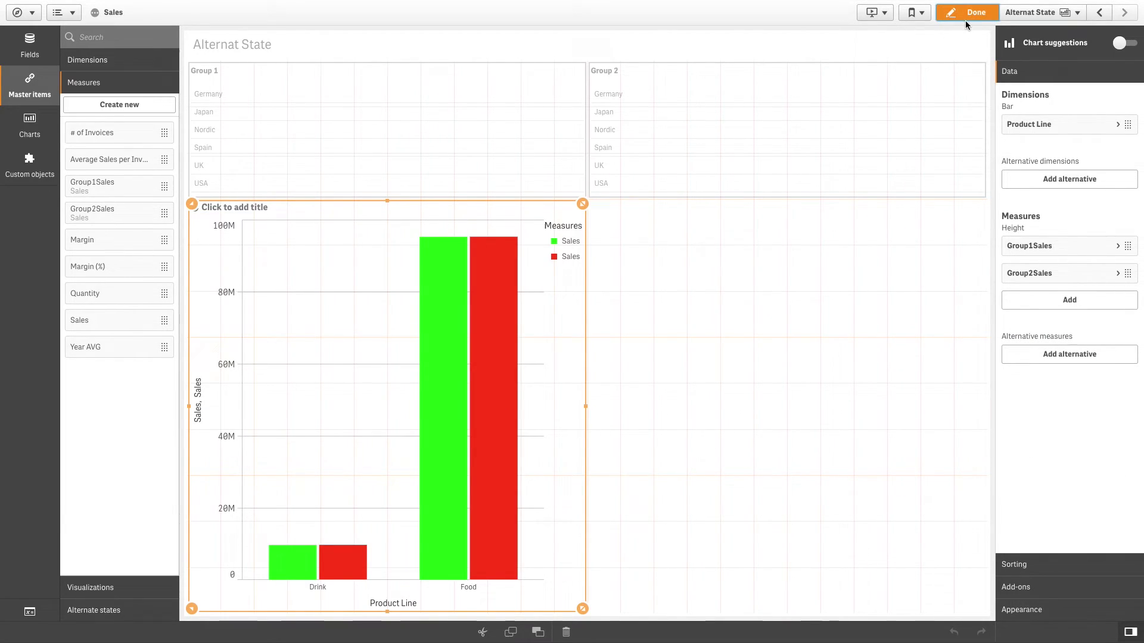
# - Leave edit mode and compare Germany in Group 1 against USA in Group 2
pyautogui.click(964, 19)
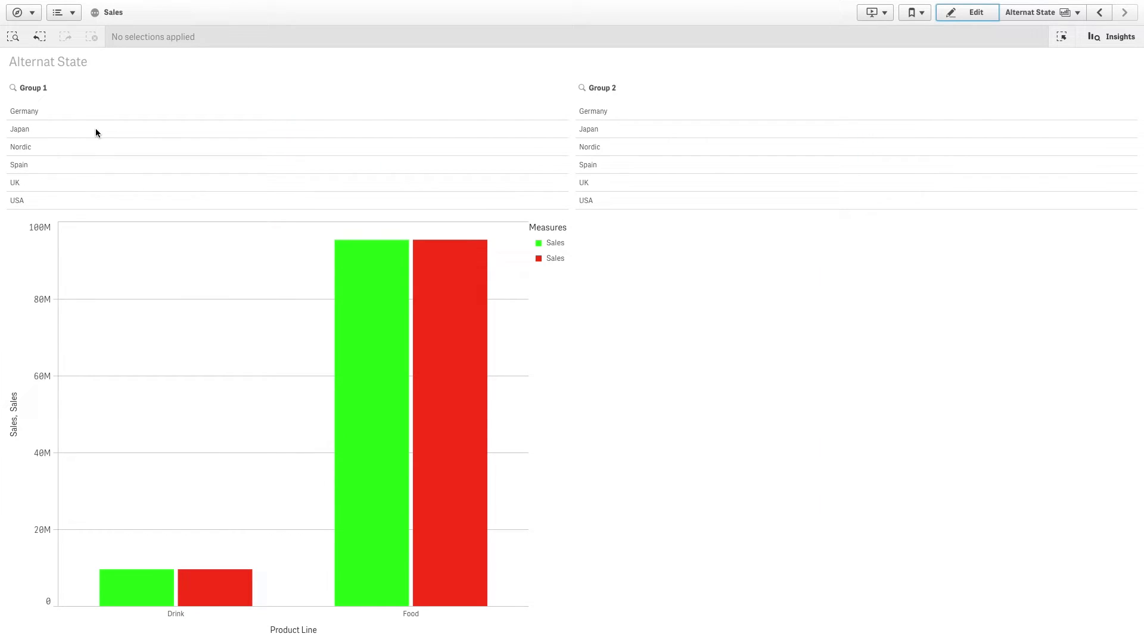
pyautogui.click(82, 112)
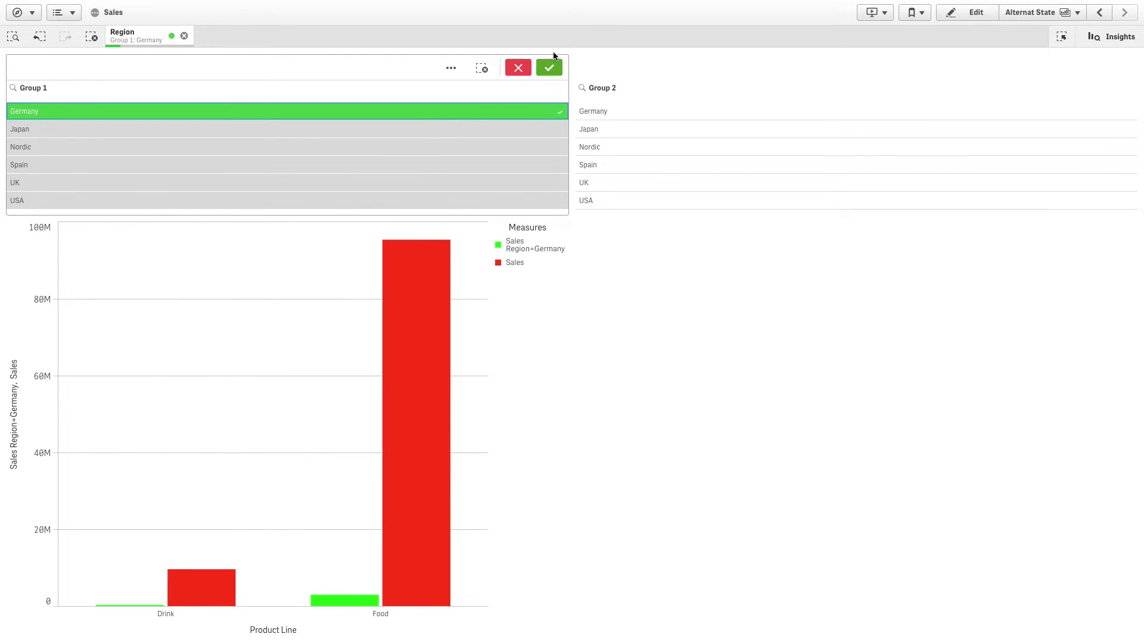
pyautogui.click(552, 66)
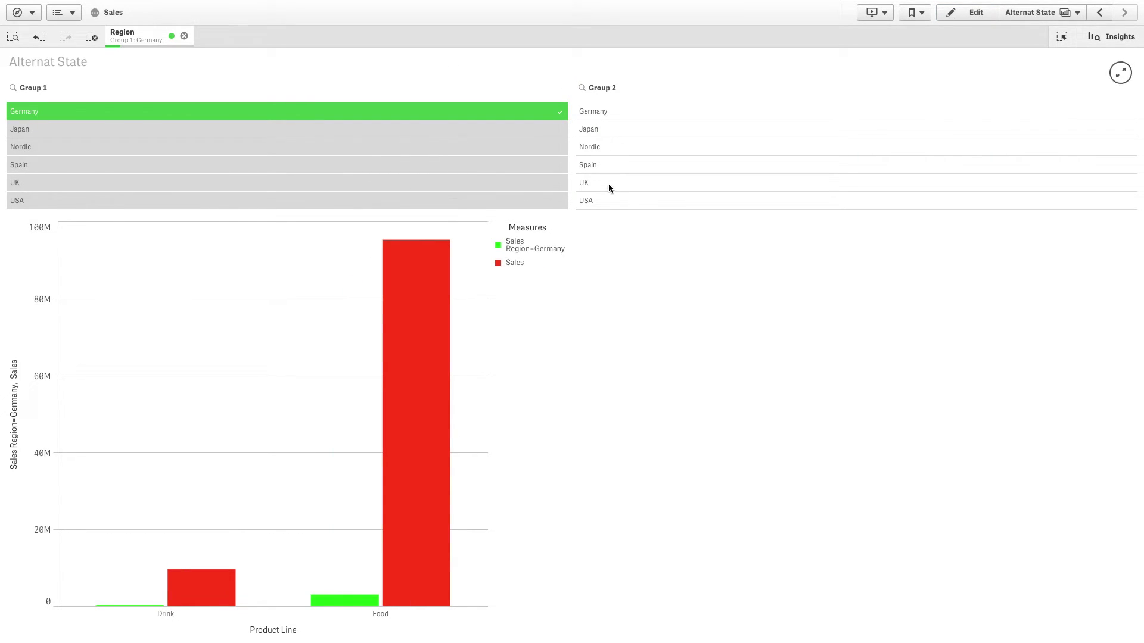
pyautogui.click(607, 202)
pyautogui.click(1118, 69)
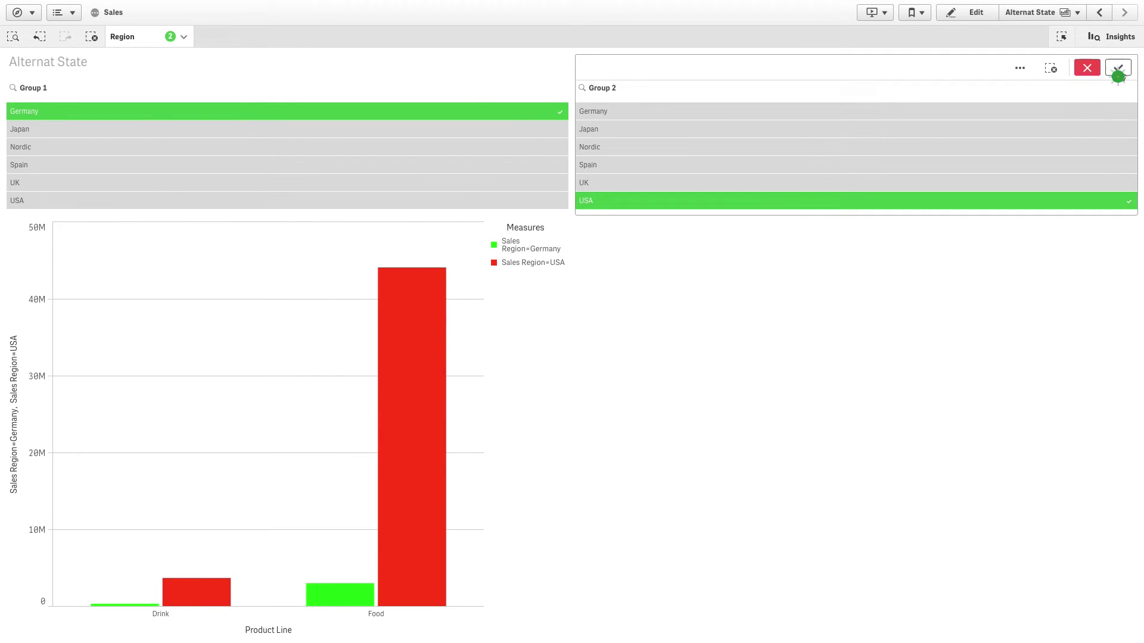
# - Switch the comparison to UK in Group 1 against Spain in Group 2
pyautogui.click(491, 119)
pyautogui.click(549, 68)
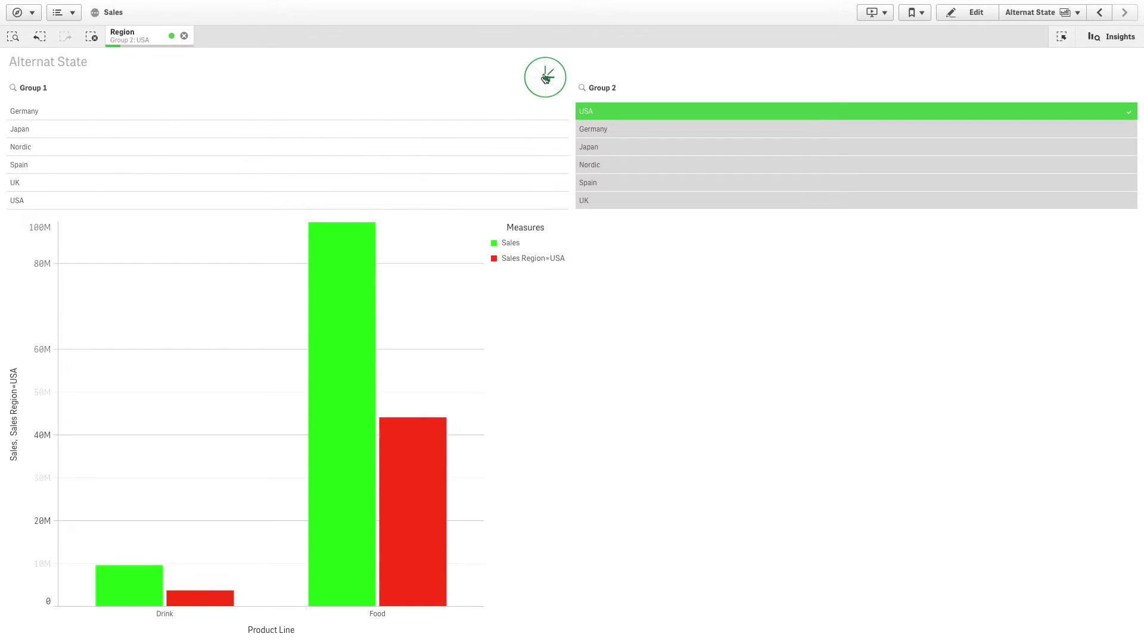
pyautogui.click(463, 185)
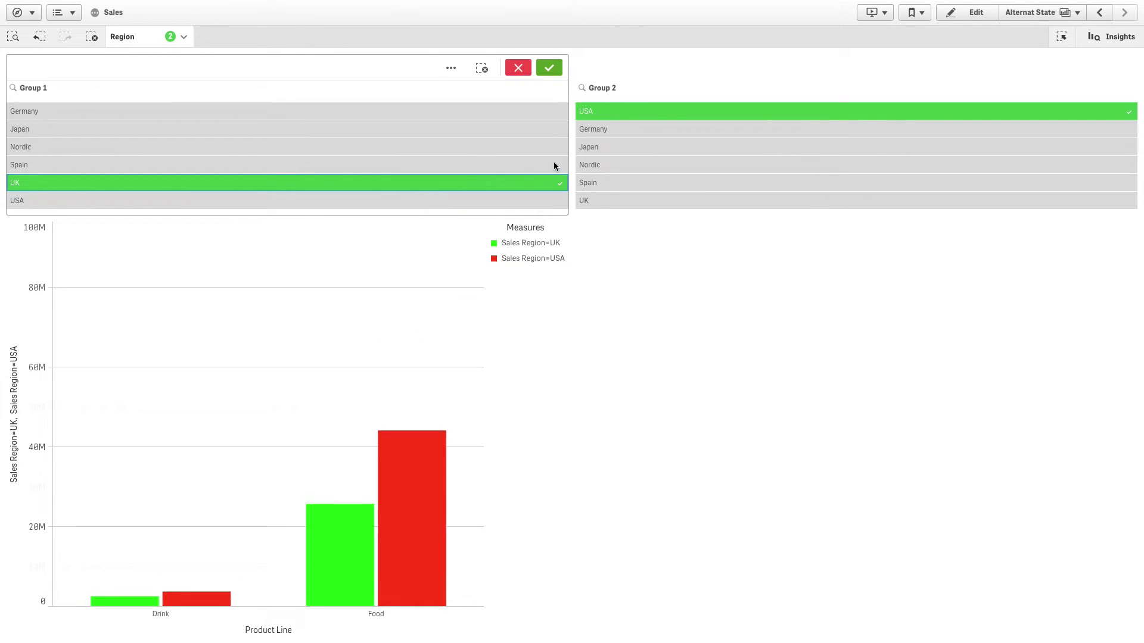
pyautogui.click(632, 113)
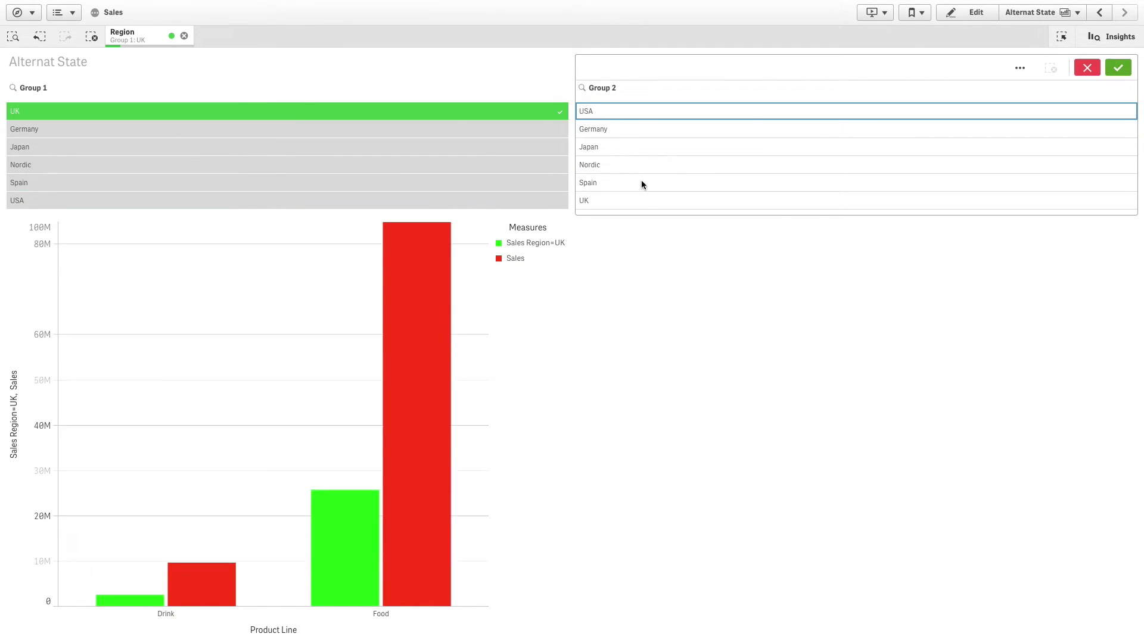
pyautogui.click(646, 184)
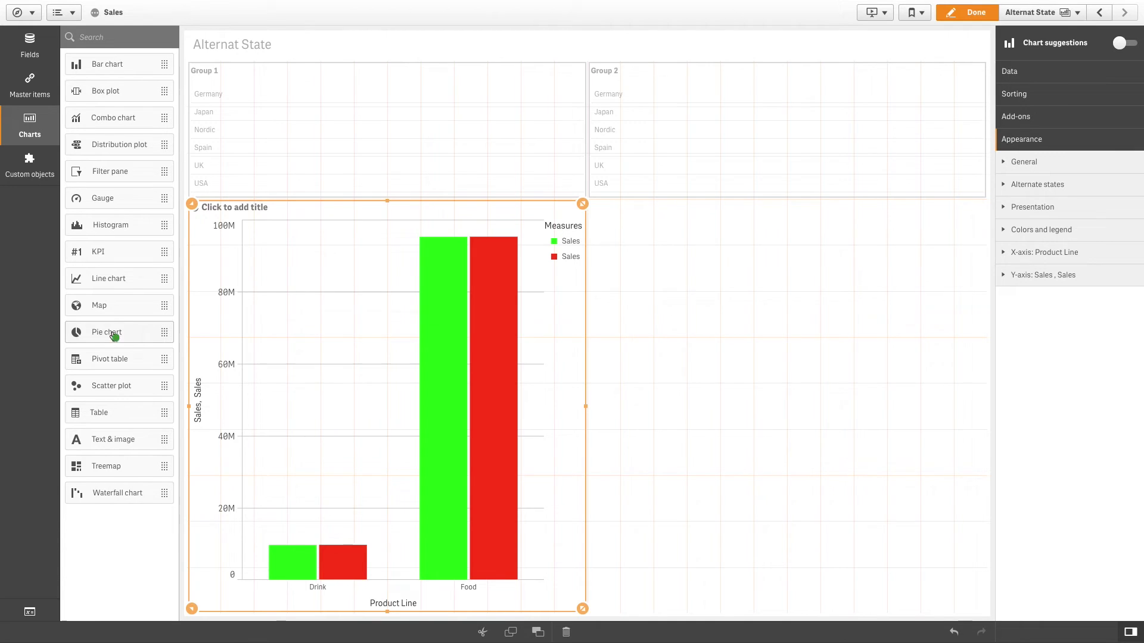
# - Add a pie chart right of the bar chart showing Group1Sales by Product Line
pyautogui.moveTo(112, 332); pyautogui.dragTo(782, 295)
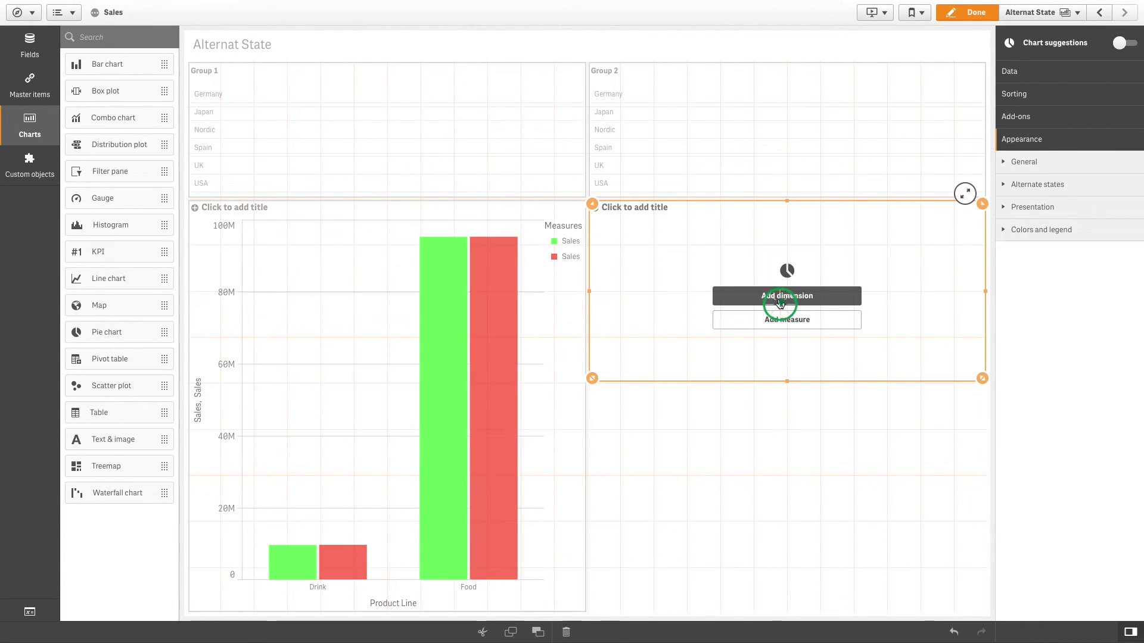
pyautogui.click(780, 301)
pyautogui.write('Pr')
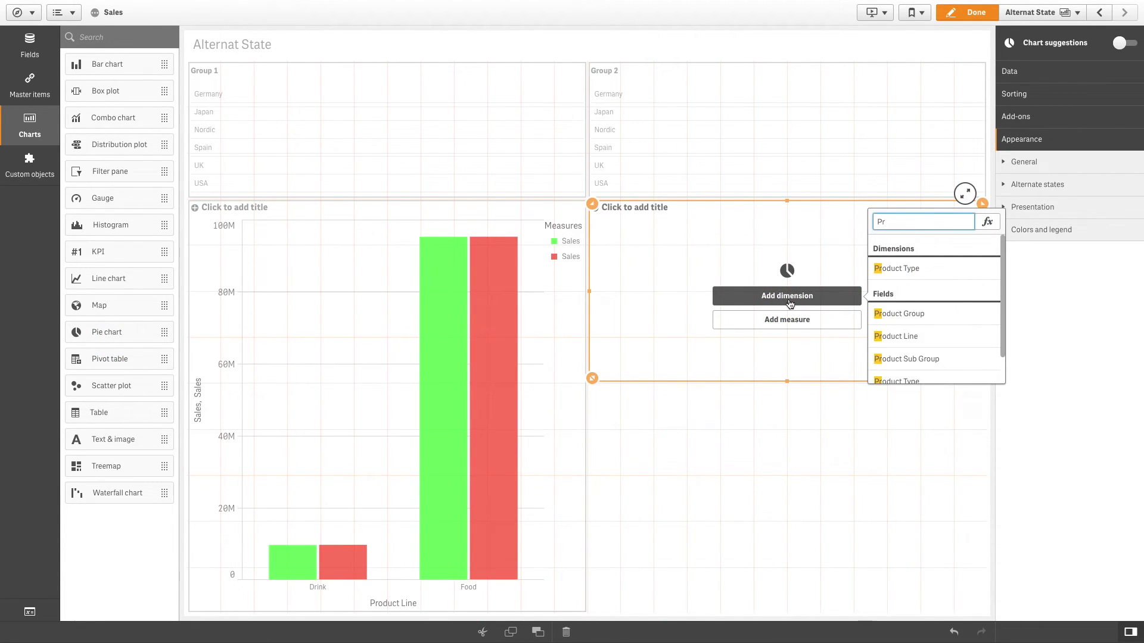
pyautogui.click(878, 338)
pyautogui.click(823, 327)
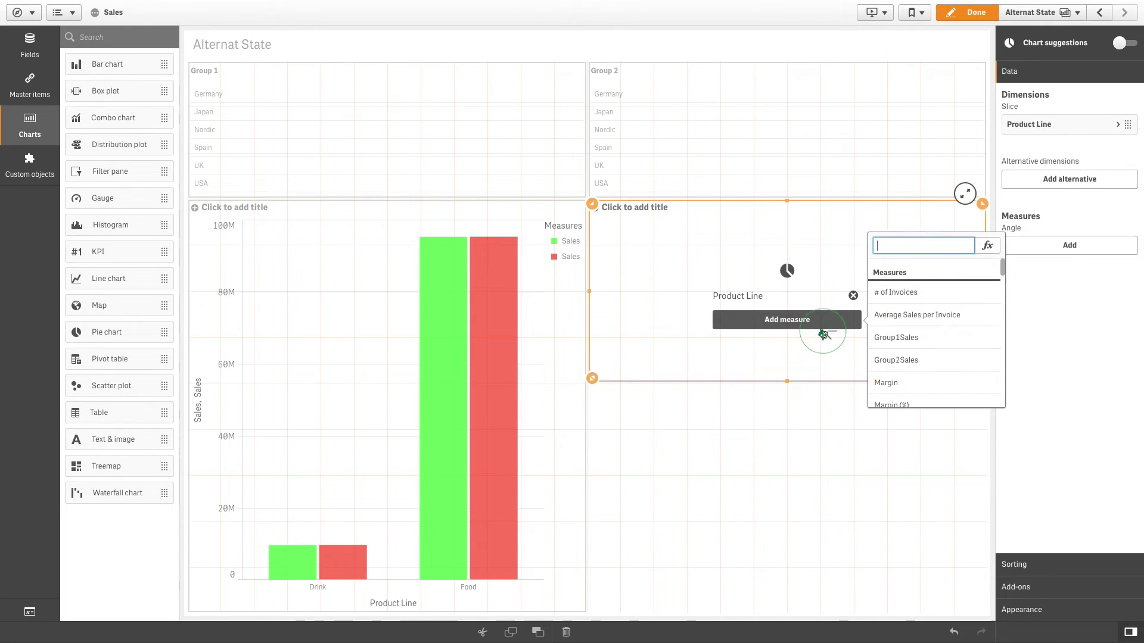
pyautogui.write('Gr')
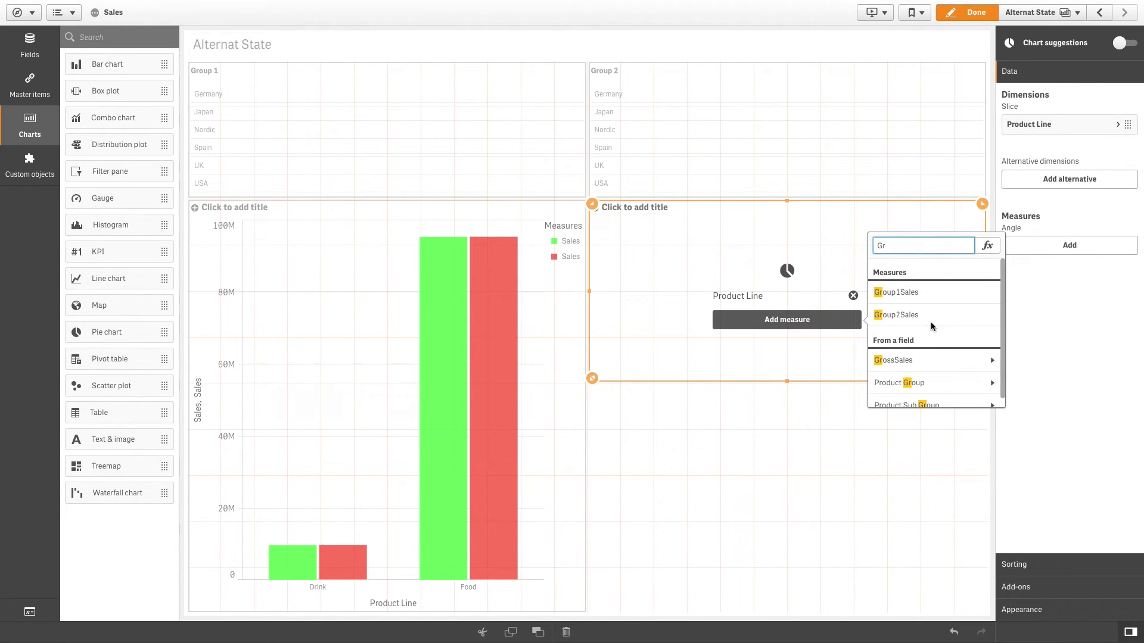
pyautogui.click(922, 294)
# - Add a second pie chart below it showing Group2Sales by Product Line
pyautogui.click(116, 340)
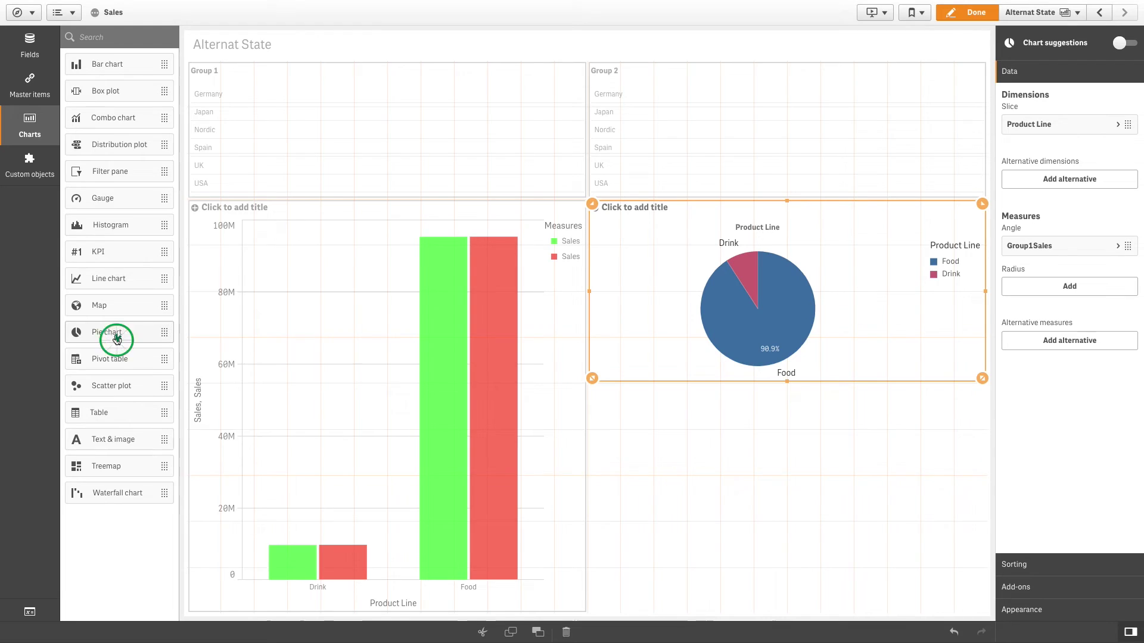
pyautogui.moveTo(117, 340); pyautogui.dragTo(728, 472)
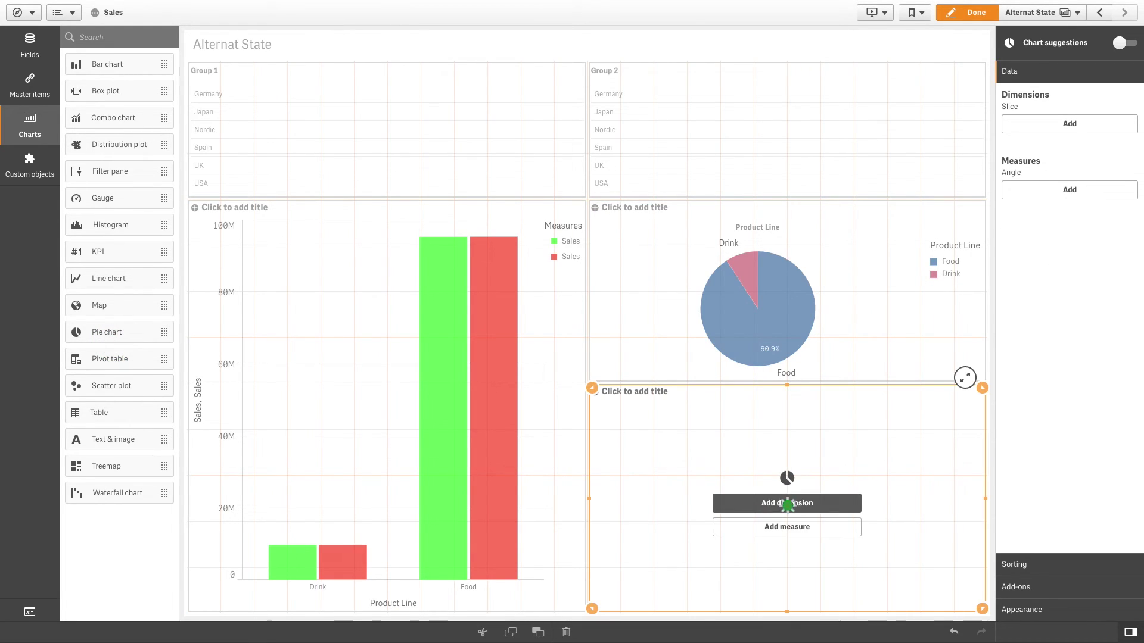
pyautogui.click(787, 504)
pyautogui.write('Prod')
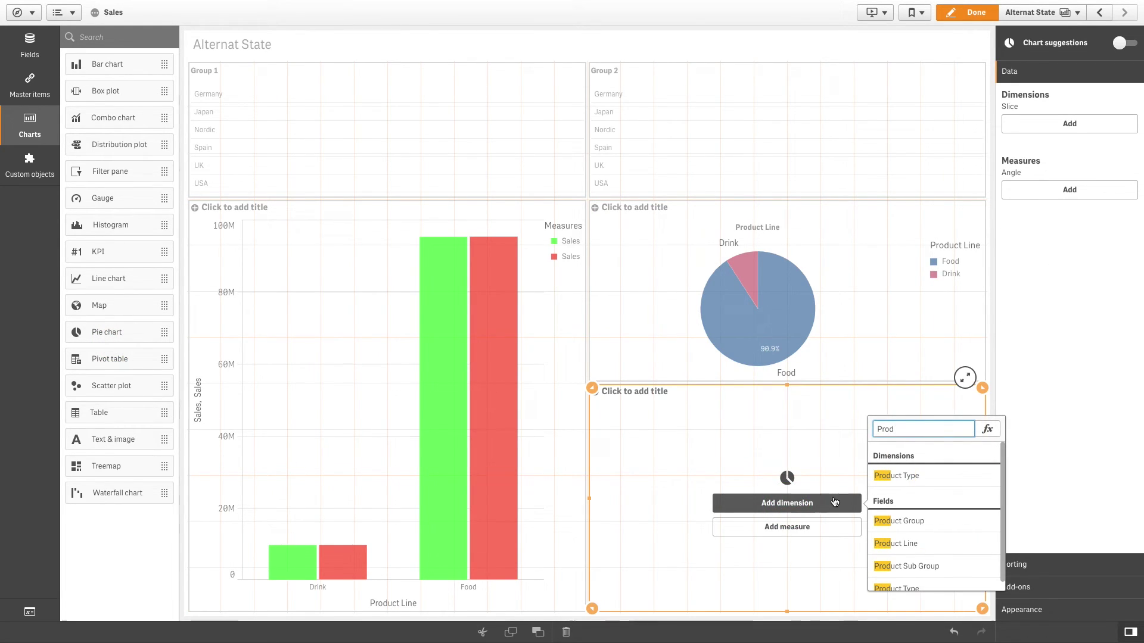
pyautogui.click(826, 534)
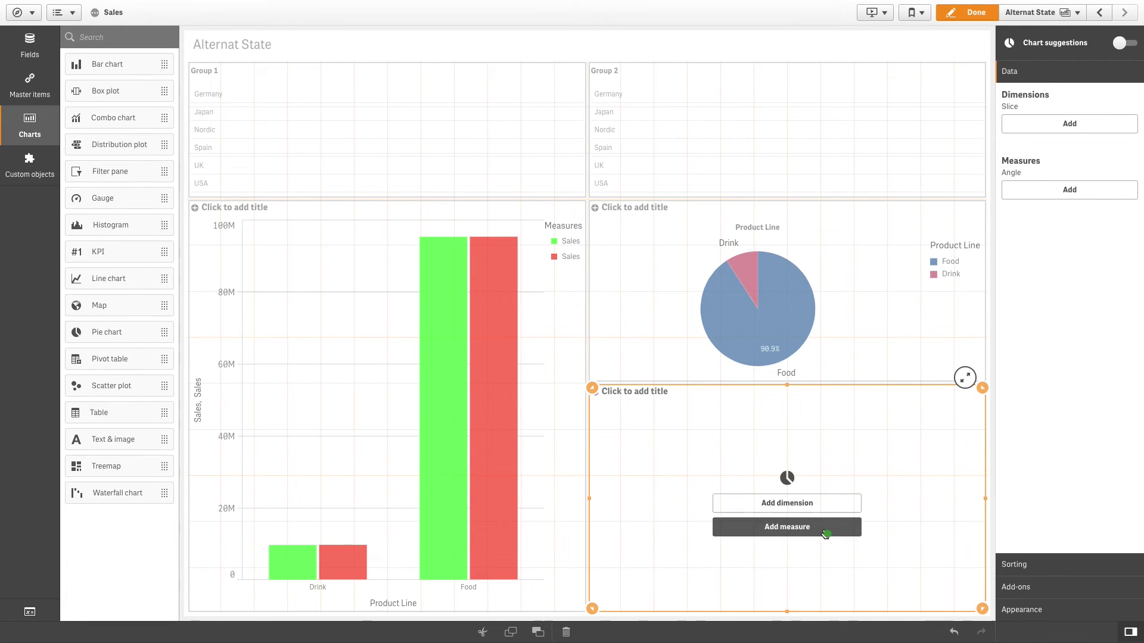
pyautogui.write('sales')
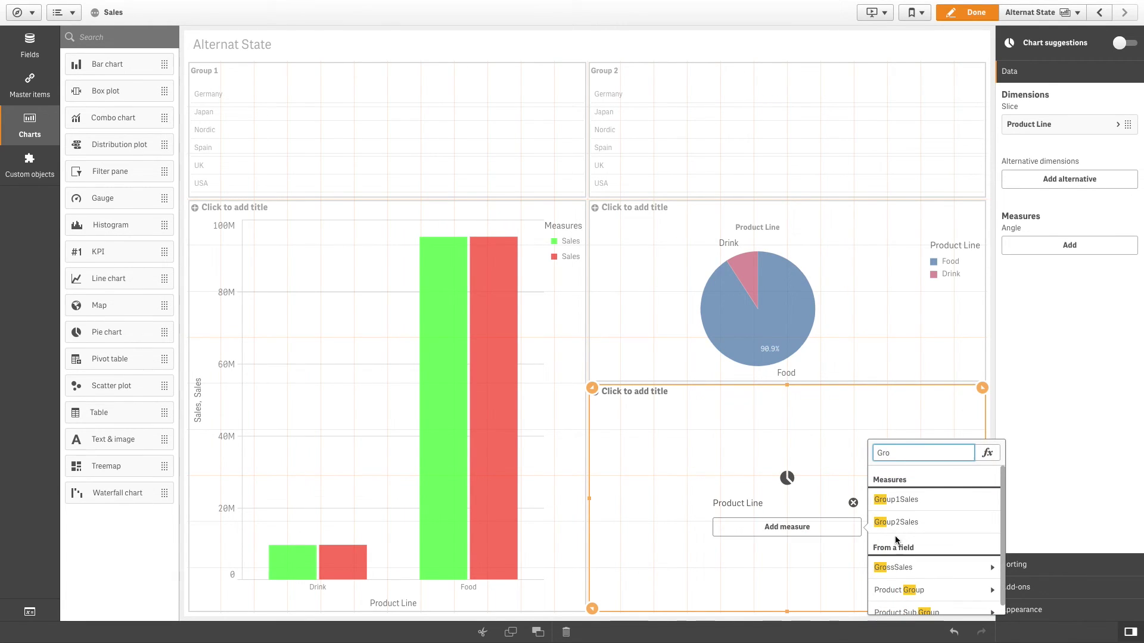
pyautogui.click(906, 524)
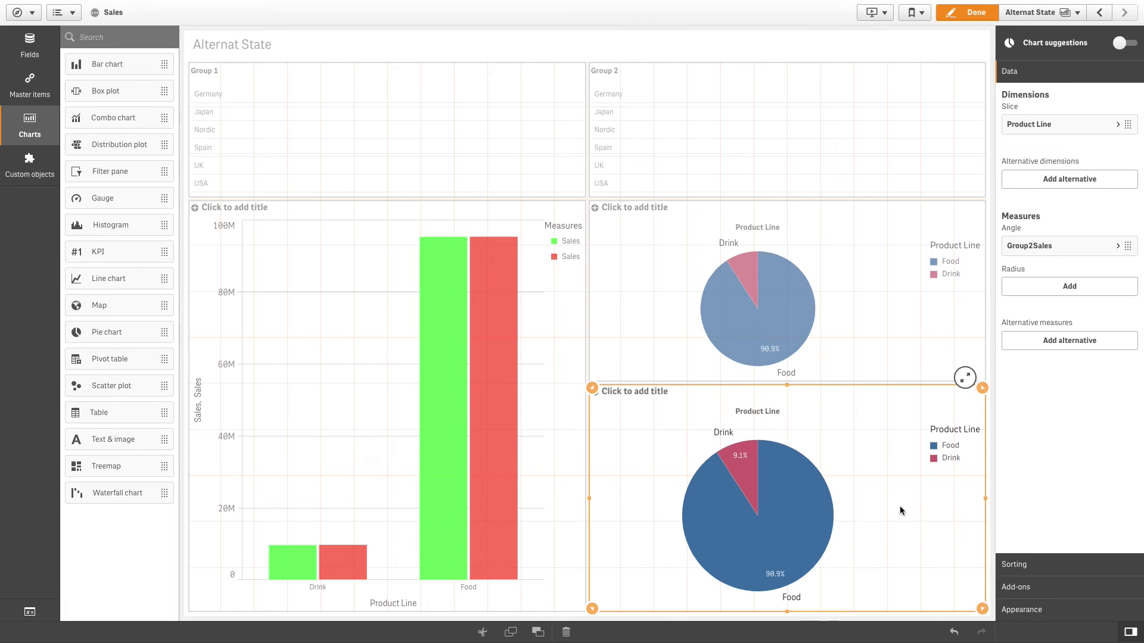
# - Exit editing and select Japan in Group 2 and Germany in Group 1
pyautogui.click(977, 13)
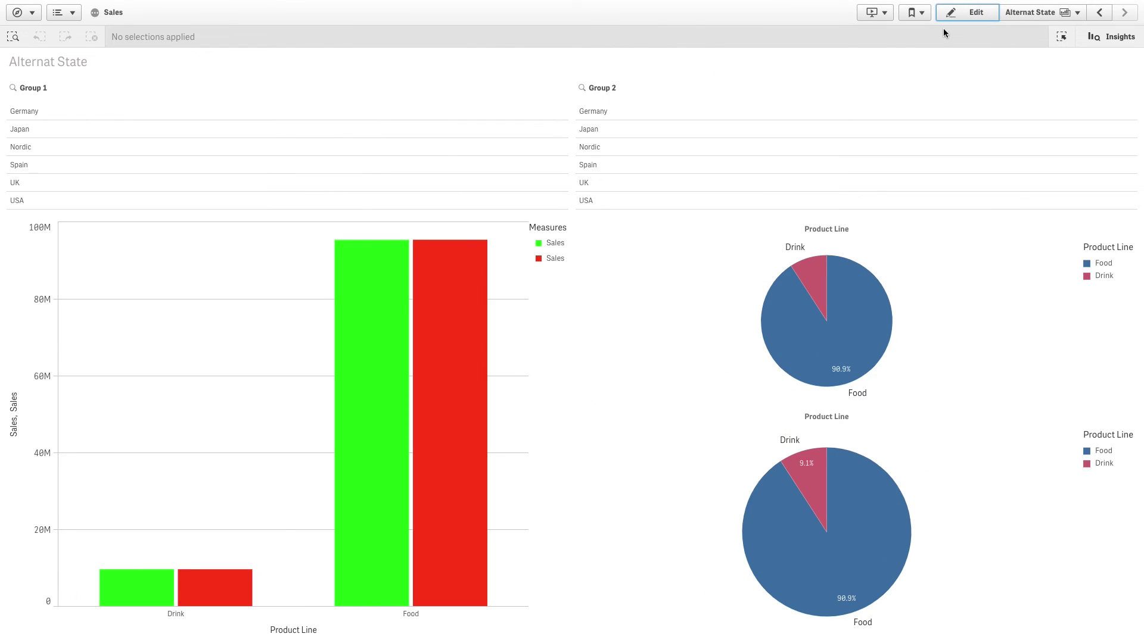
pyautogui.click(638, 128)
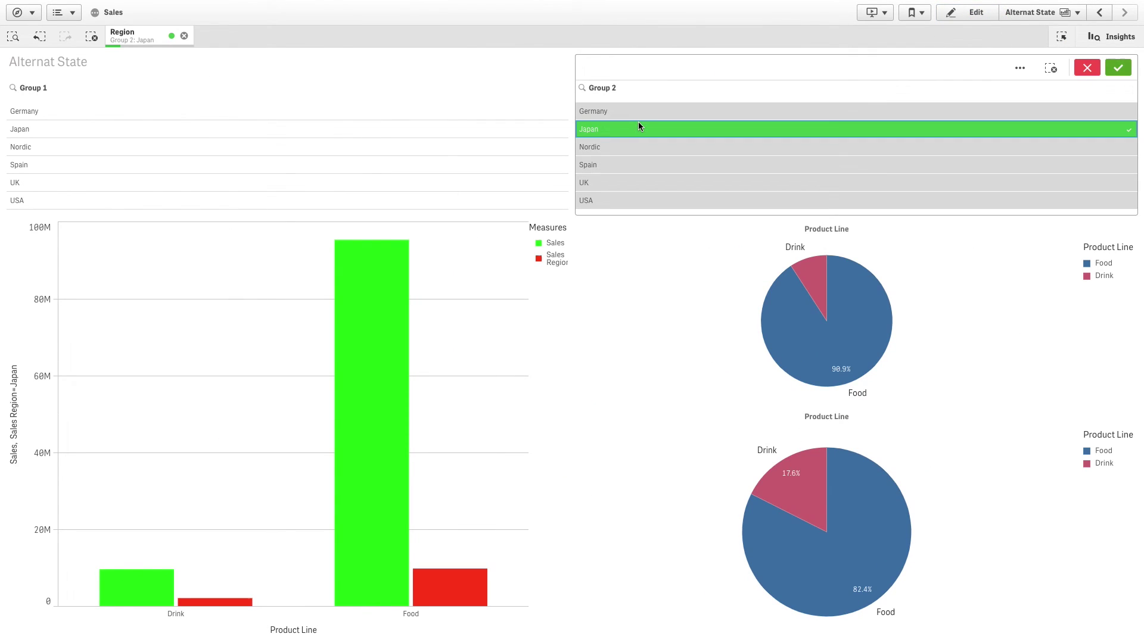
pyautogui.click(316, 111)
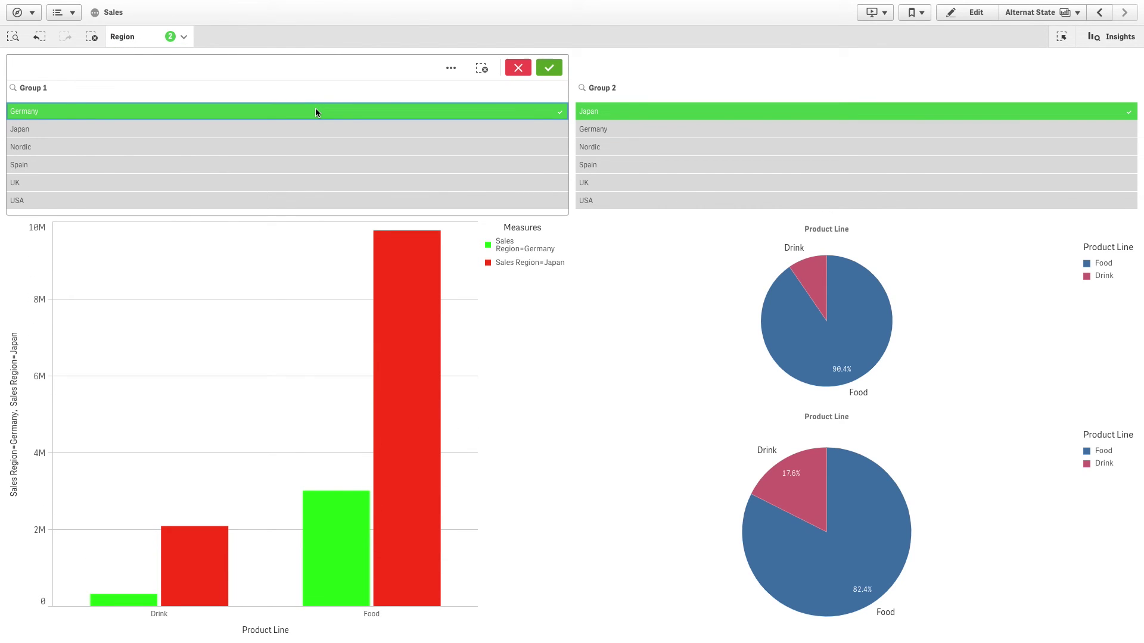
# - Clear selections in all states, then select USA in Group 1 and Japan in Group 2
pyautogui.click(172, 37)
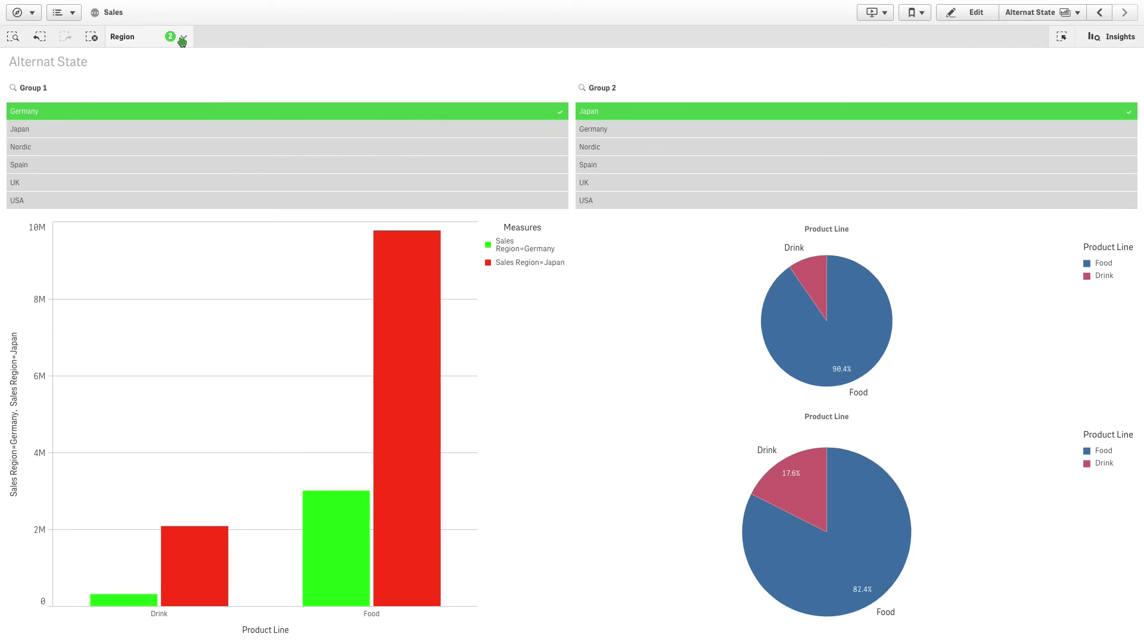
pyautogui.click(176, 74)
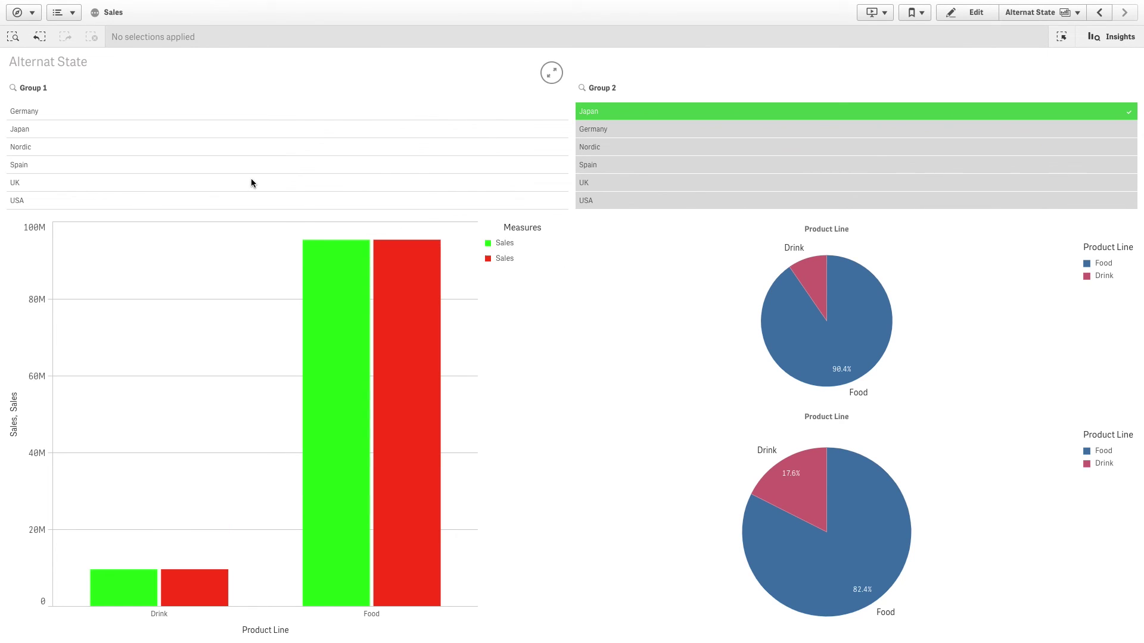
pyautogui.click(234, 201)
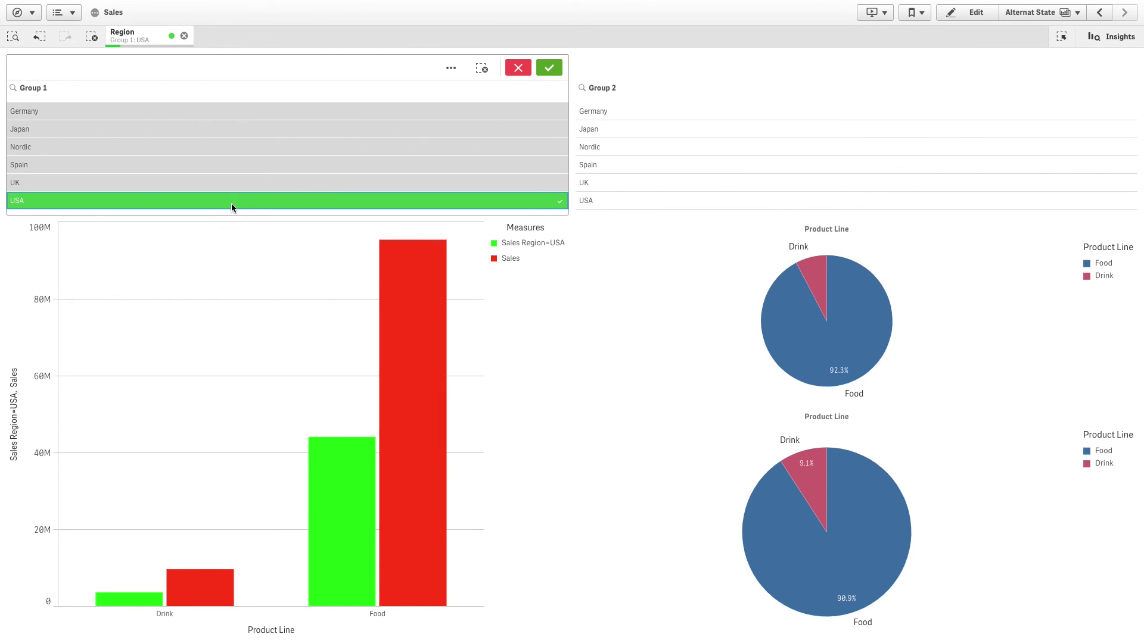
pyautogui.click(639, 131)
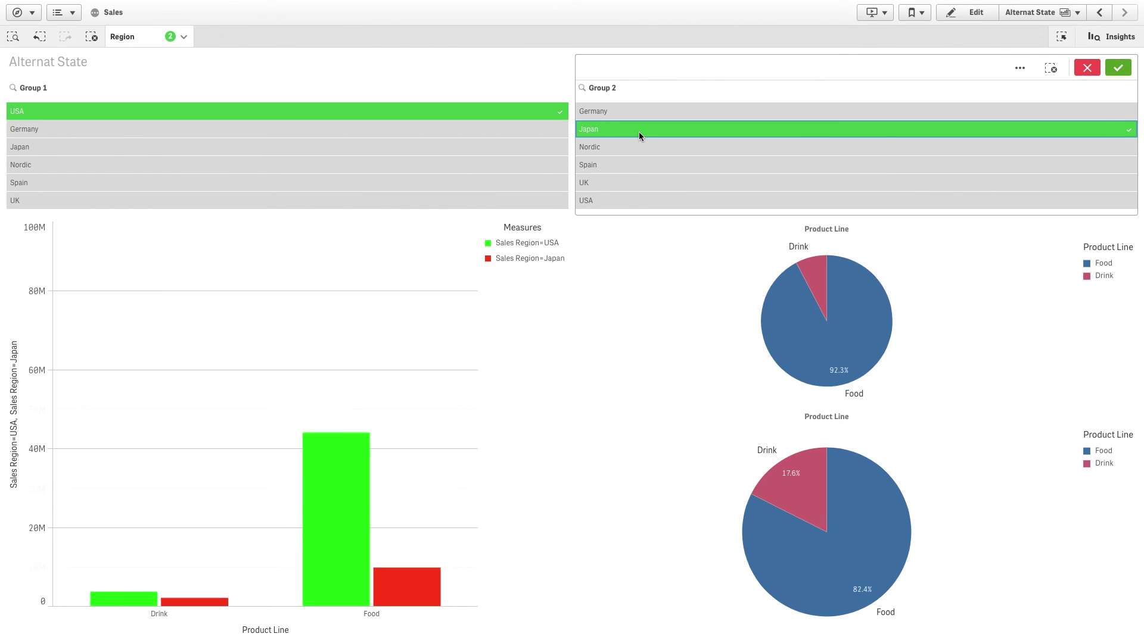